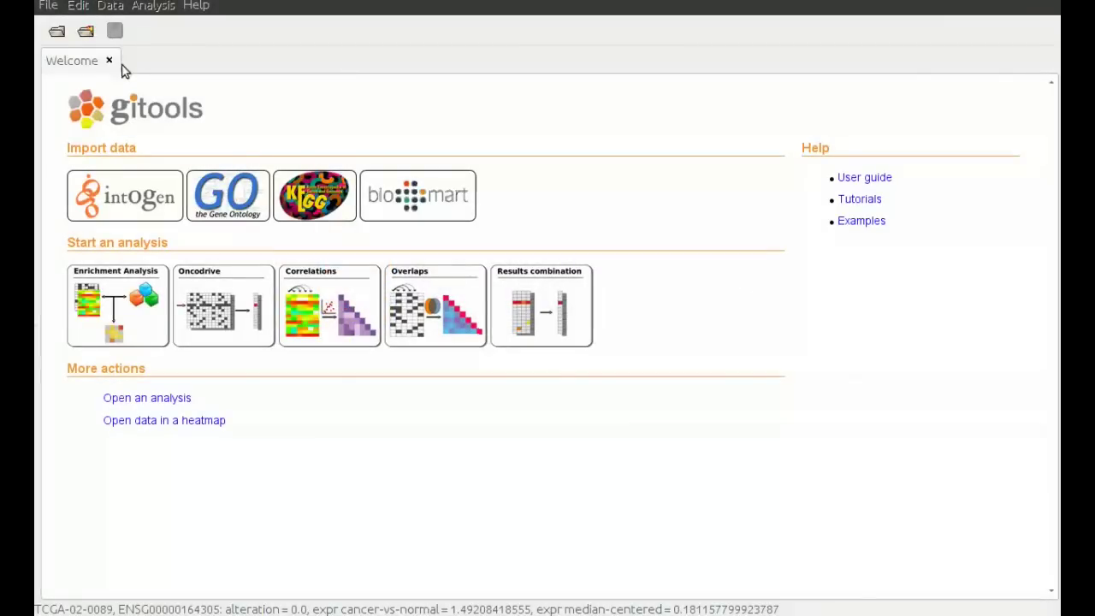
# Open tcga-gbm.integrated-matrices.tdm as a heatmap using the 'Multivalue data matrix (tdm, tdm.gz)' filter
pyautogui.click(86, 31)
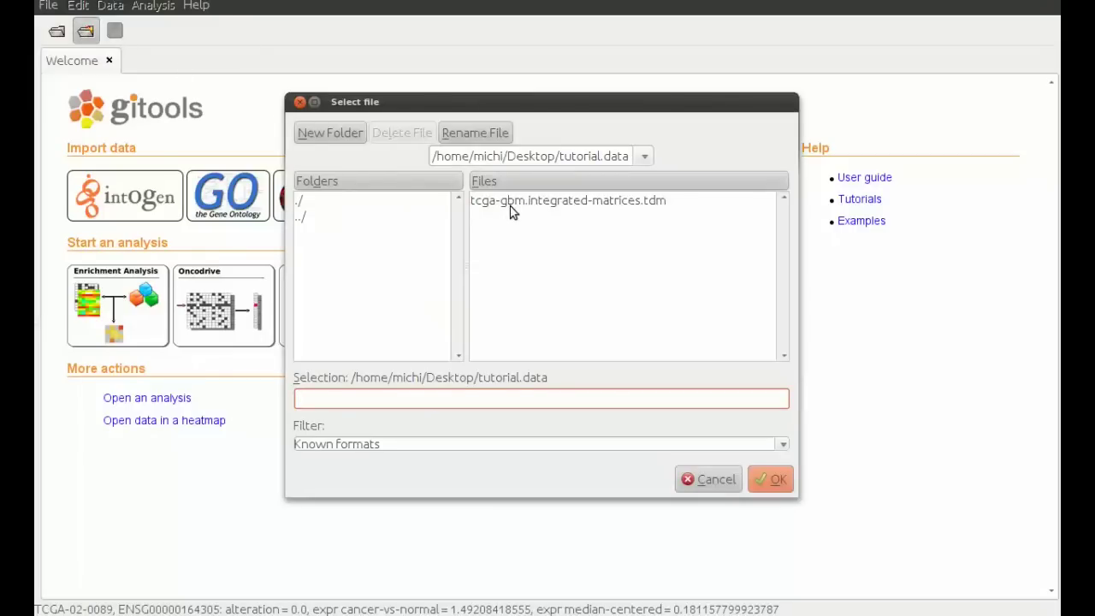
pyautogui.click(512, 201)
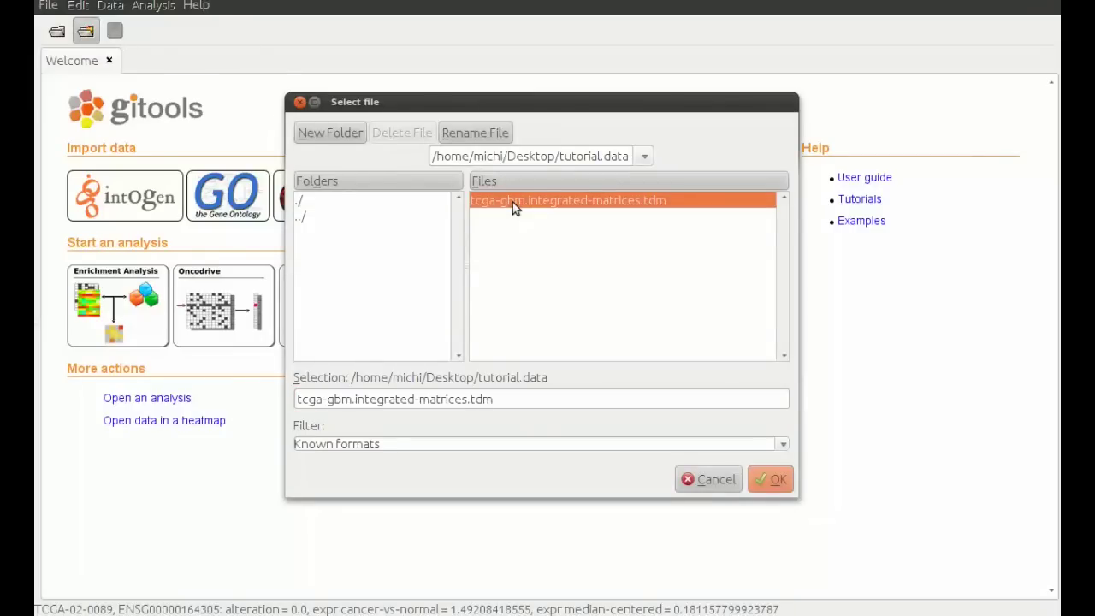
pyautogui.click(780, 444)
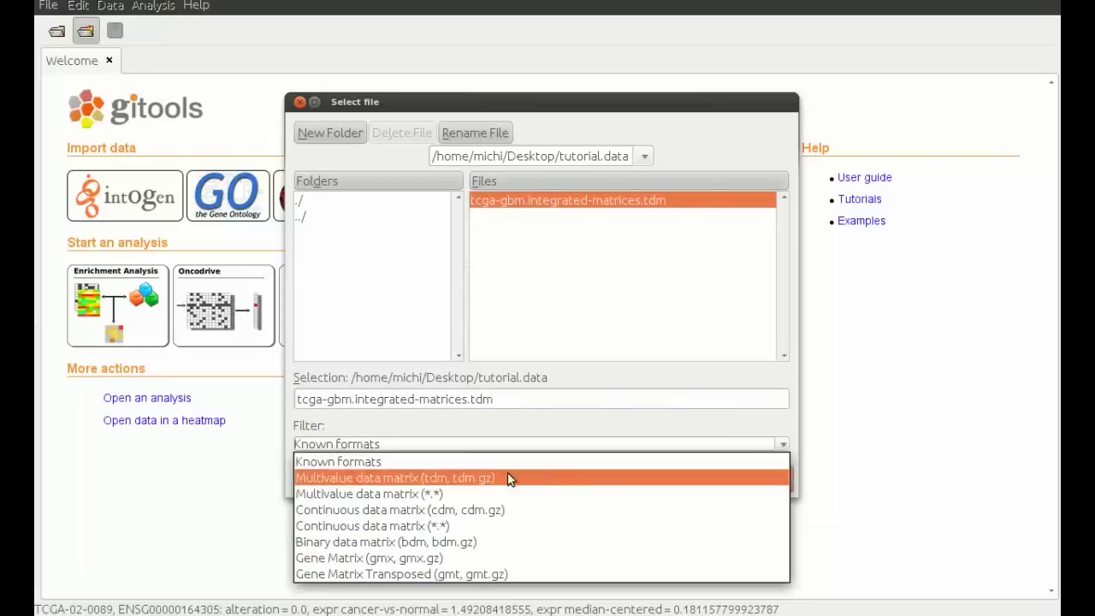
pyautogui.click(334, 480)
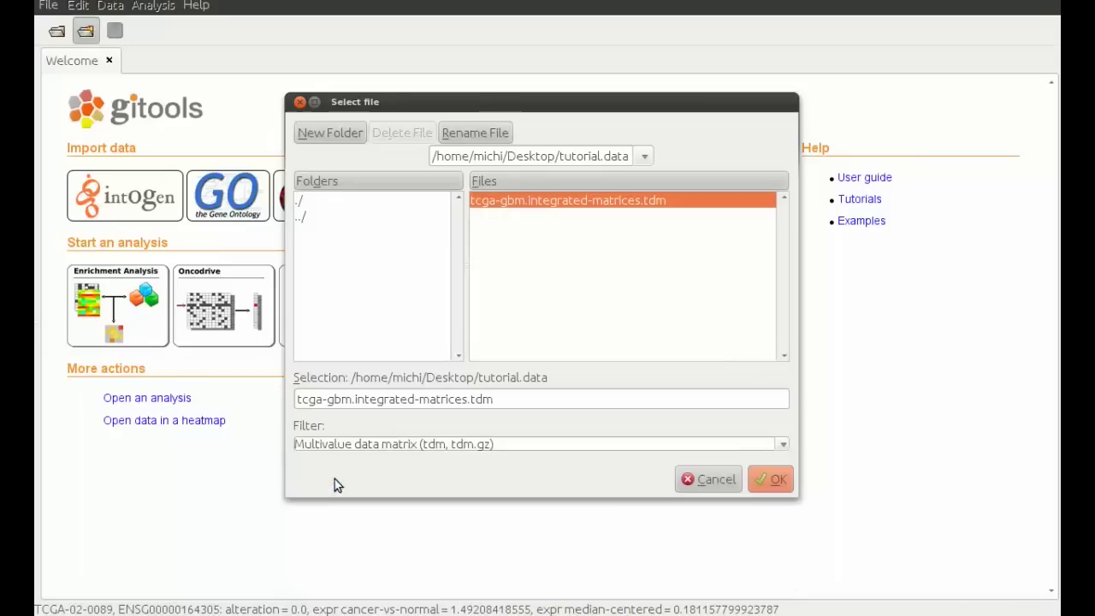
pyautogui.click(772, 482)
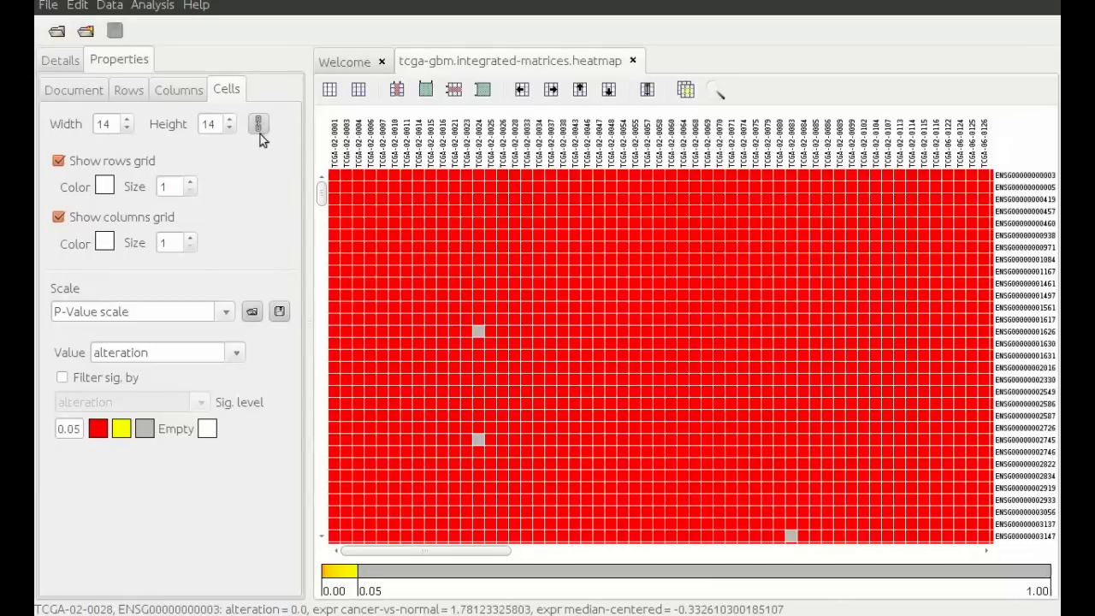
# Keep 'alteration' as the value shown in the heatmap cells
pyautogui.click(190, 356)
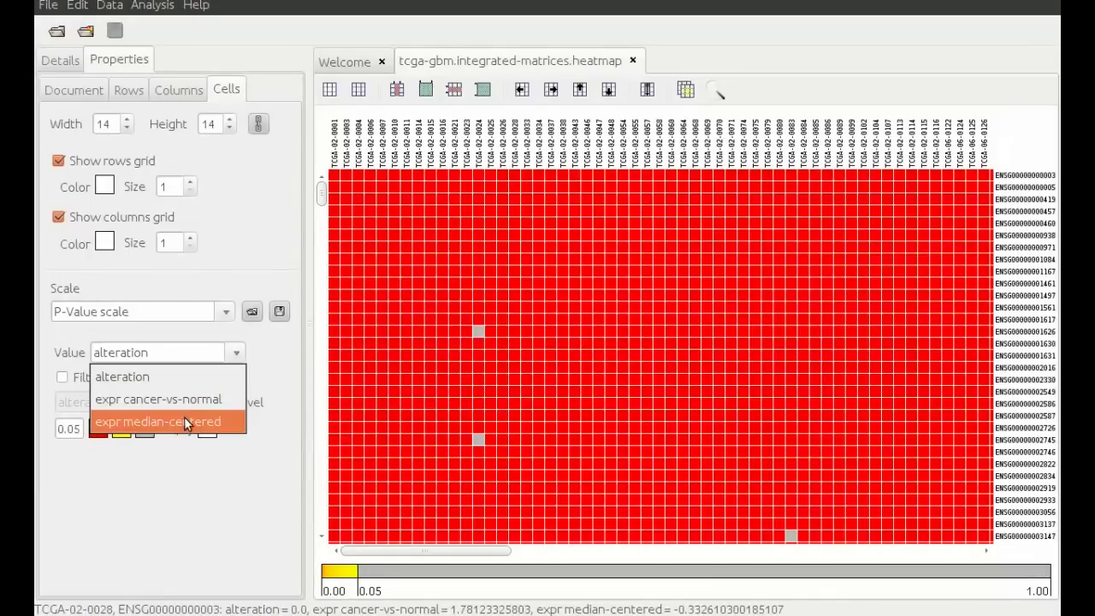
pyautogui.click(193, 351)
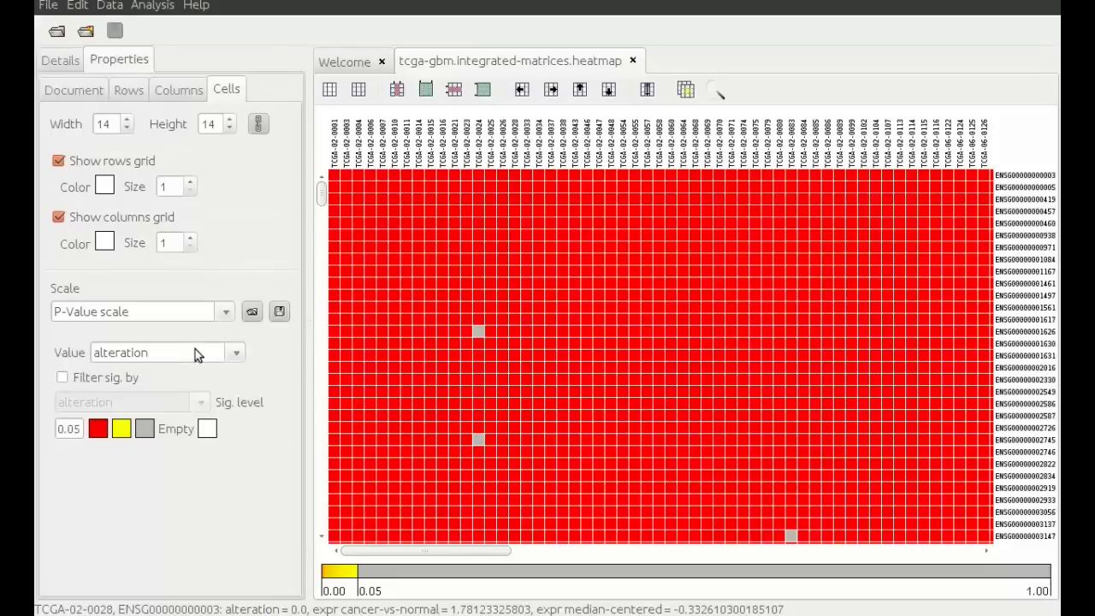
# Switch to a linear two sided scale and apply the saved 'Alteration scale'
pyautogui.click(228, 312)
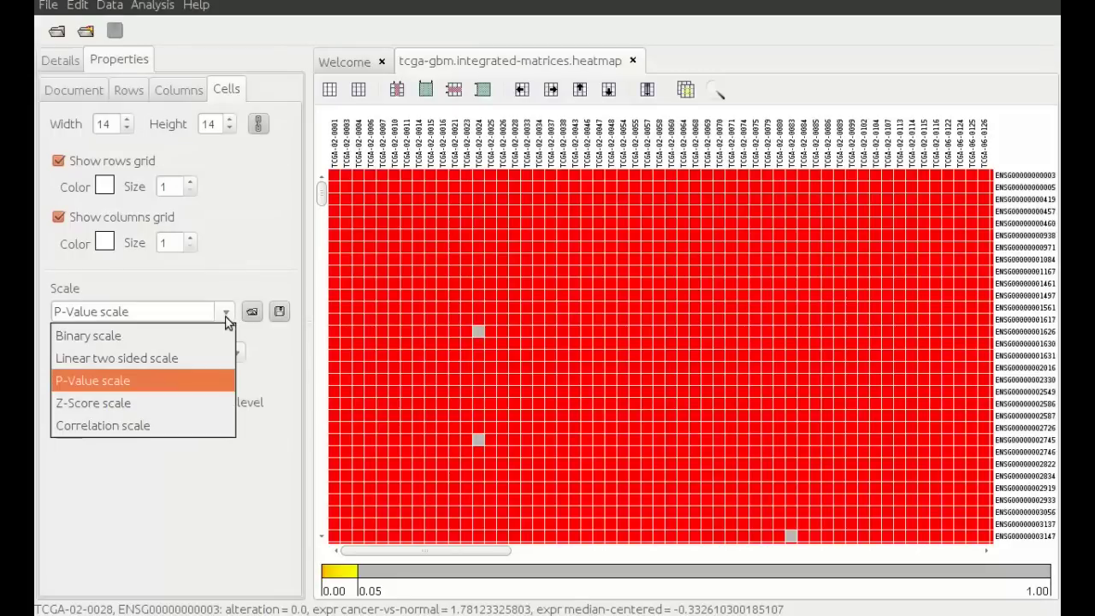
pyautogui.click(209, 356)
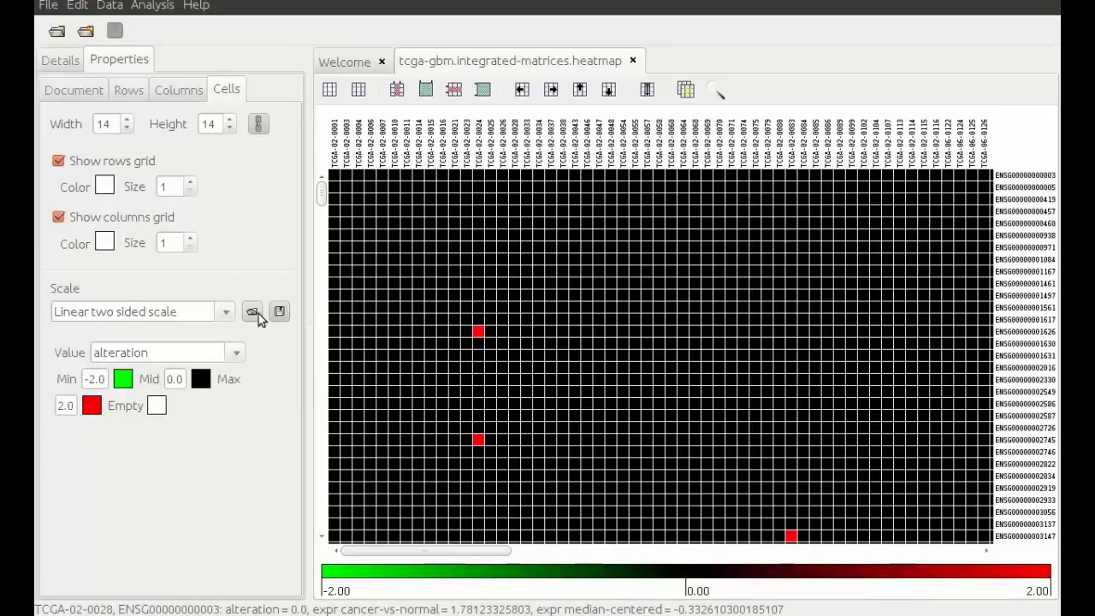
pyautogui.click(254, 312)
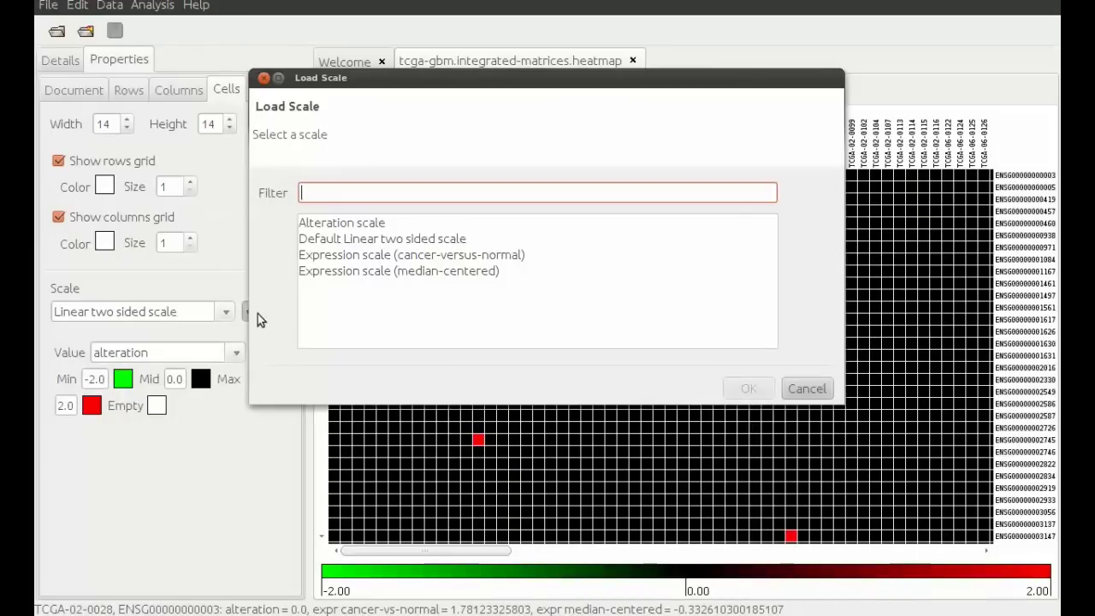
pyautogui.click(339, 224)
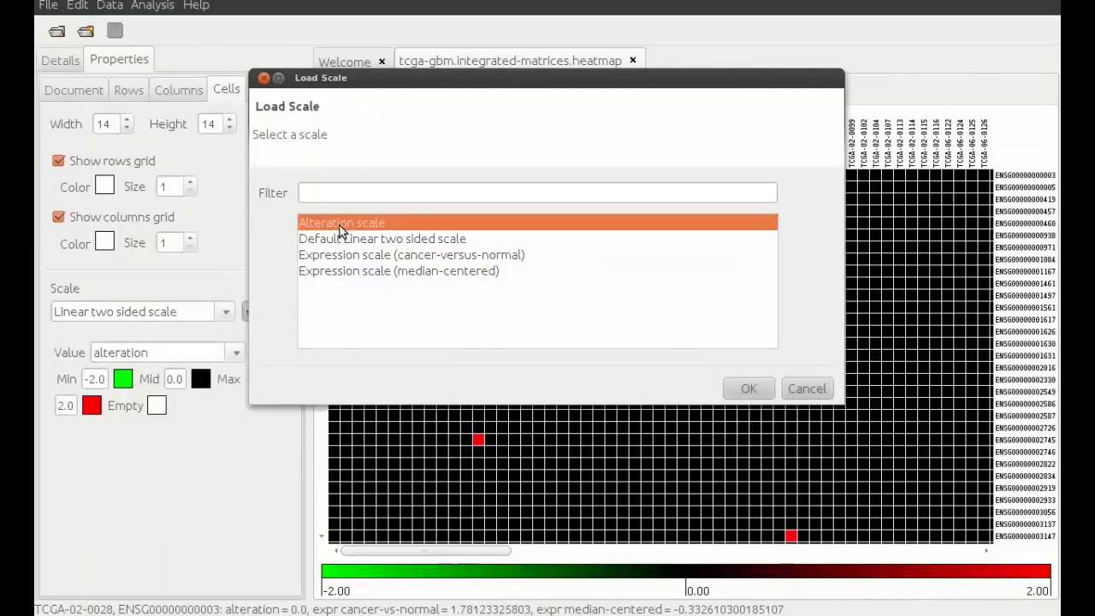
pyautogui.click(750, 393)
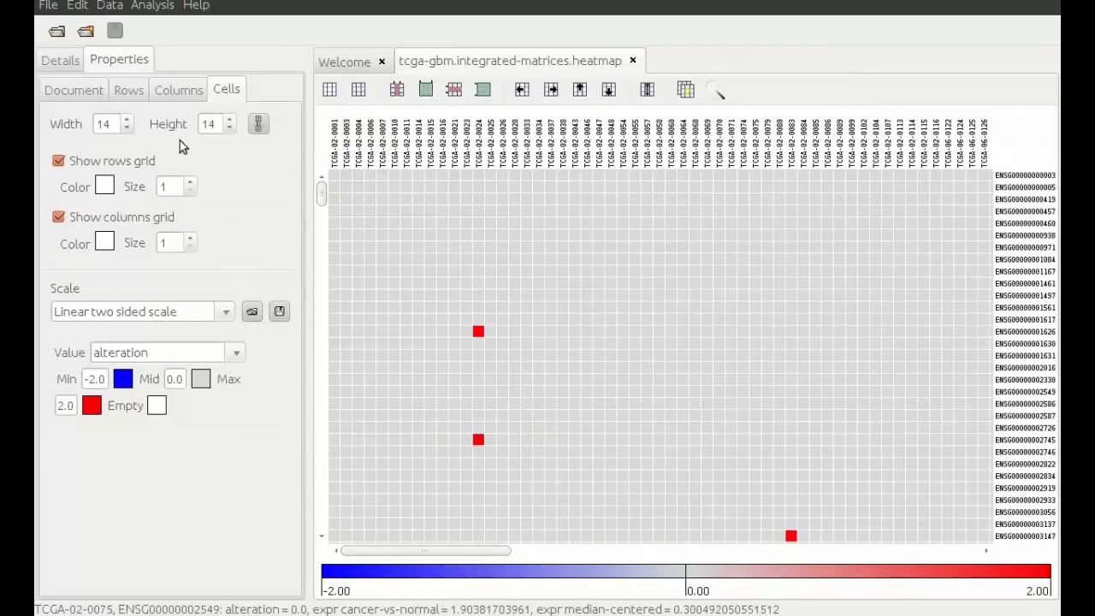
# Set the heatmap cell width to 2
pyautogui.doubleClick(119, 123)
pyautogui.write('2')
pyautogui.press('Return')
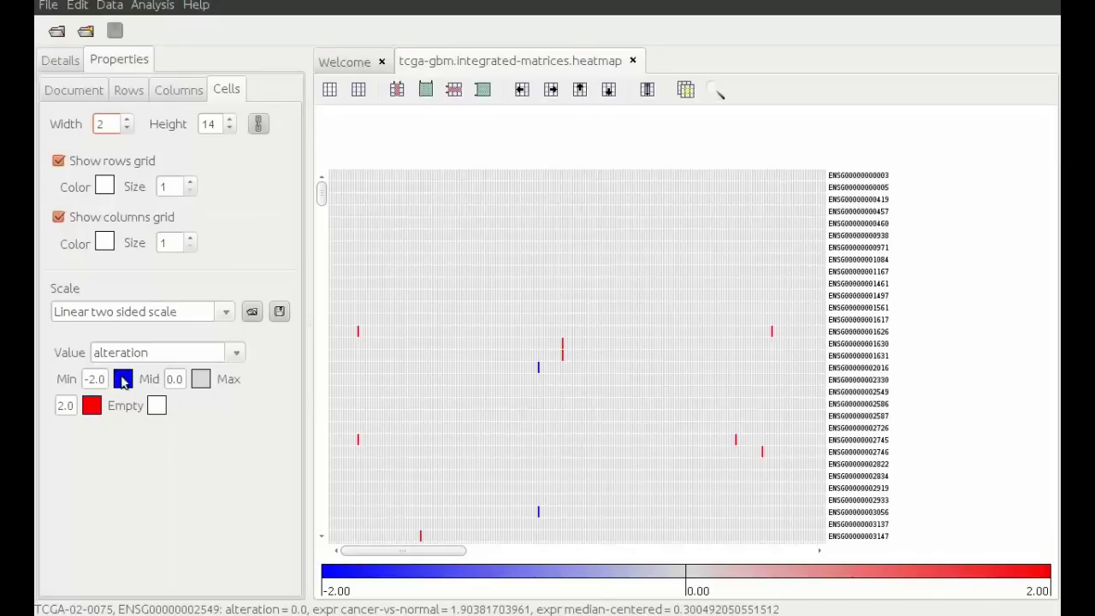
# Show 'expr cancer-vs-normal' values with the 'Expression scale (cancer-versus-normal)'
pyautogui.click(191, 354)
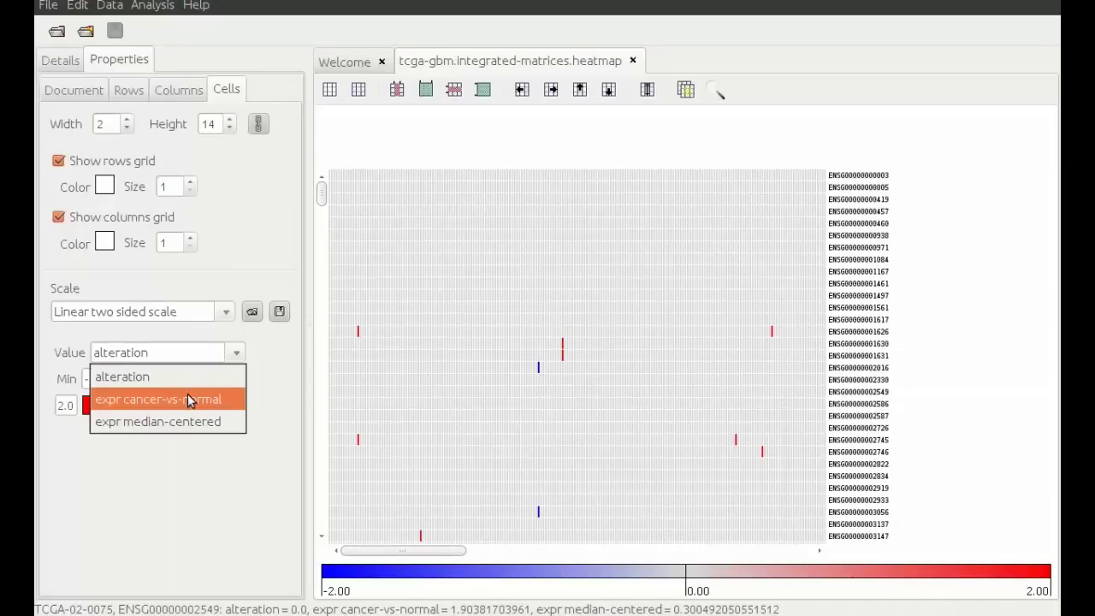
pyautogui.click(190, 400)
pyautogui.click(252, 311)
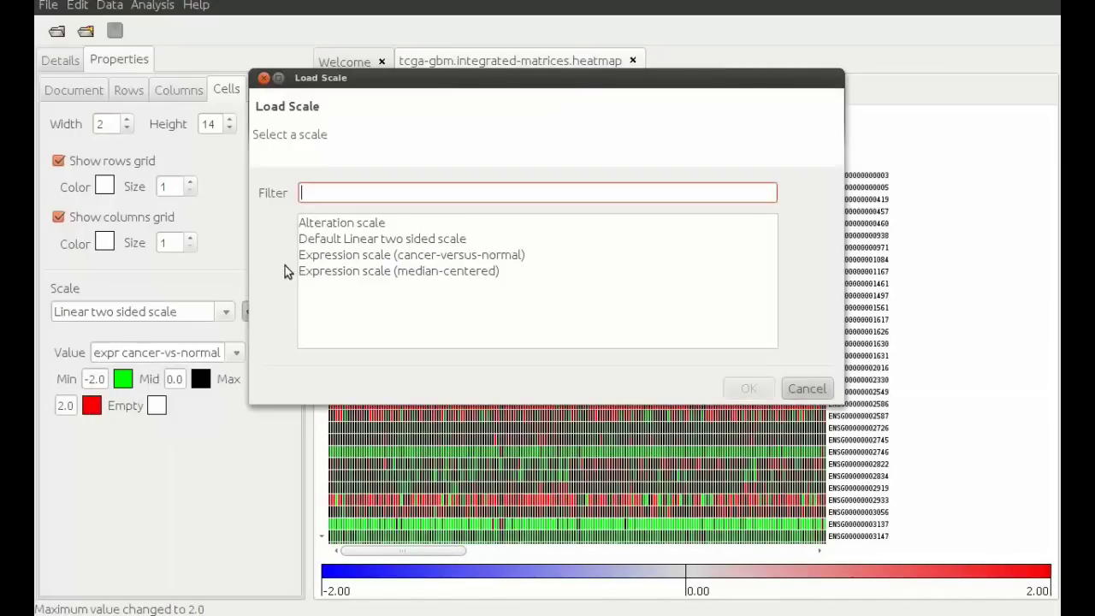
pyautogui.click(326, 257)
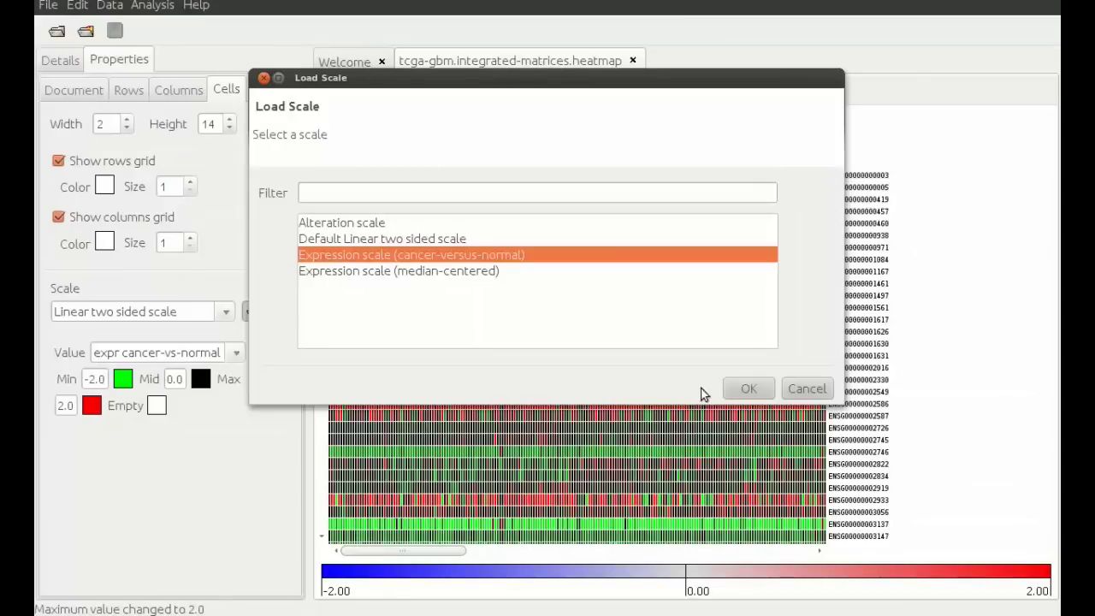
pyautogui.click(747, 389)
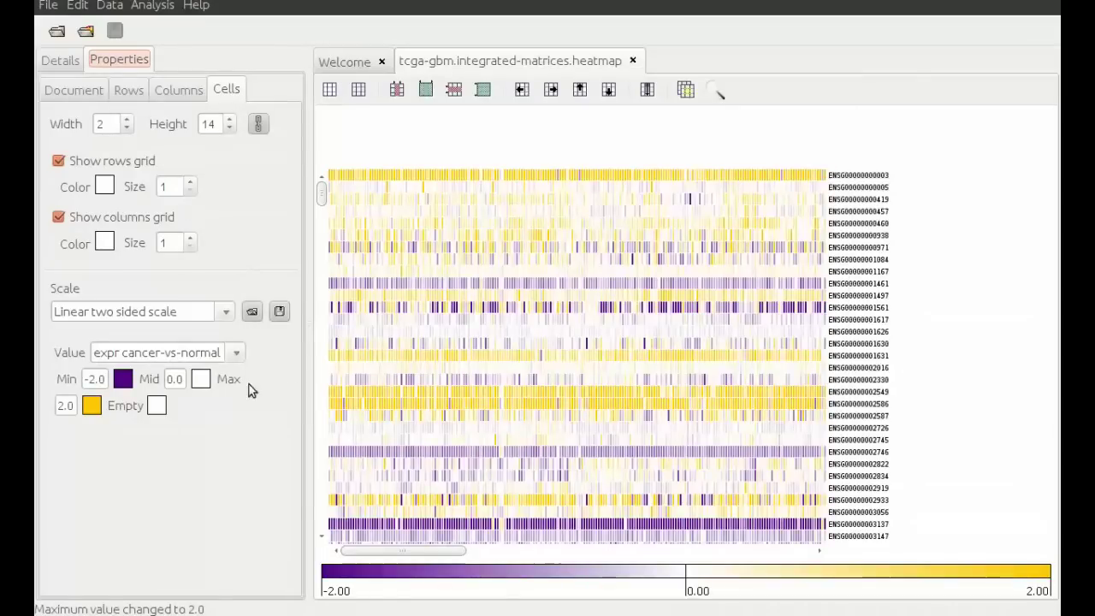
# Show 'expr median-centered' values with the 'Expression scale (median-centered)'
pyautogui.click(233, 352)
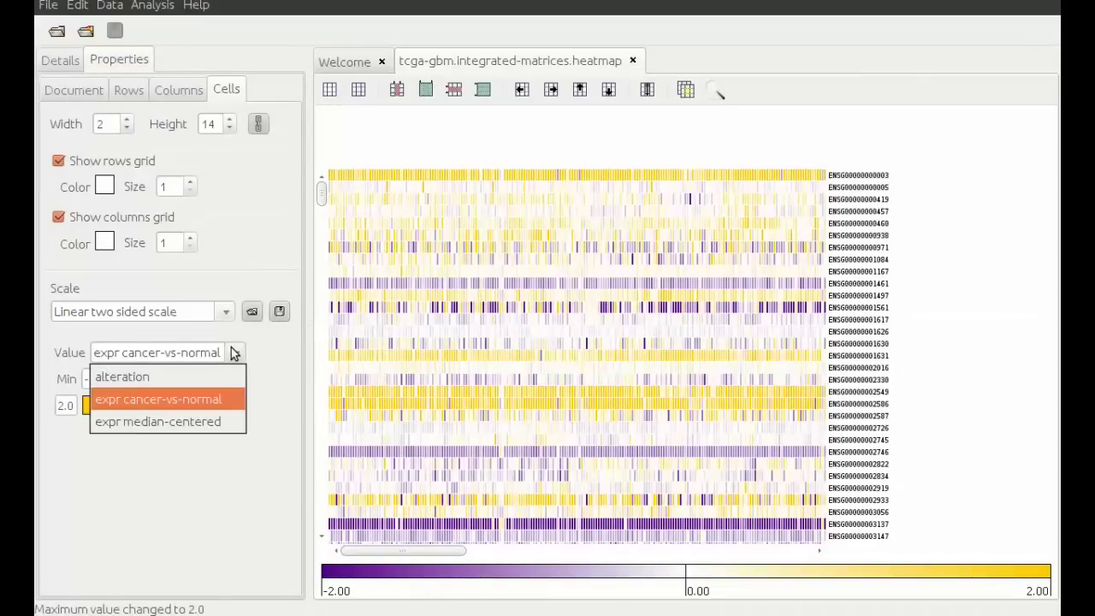
pyautogui.click(210, 421)
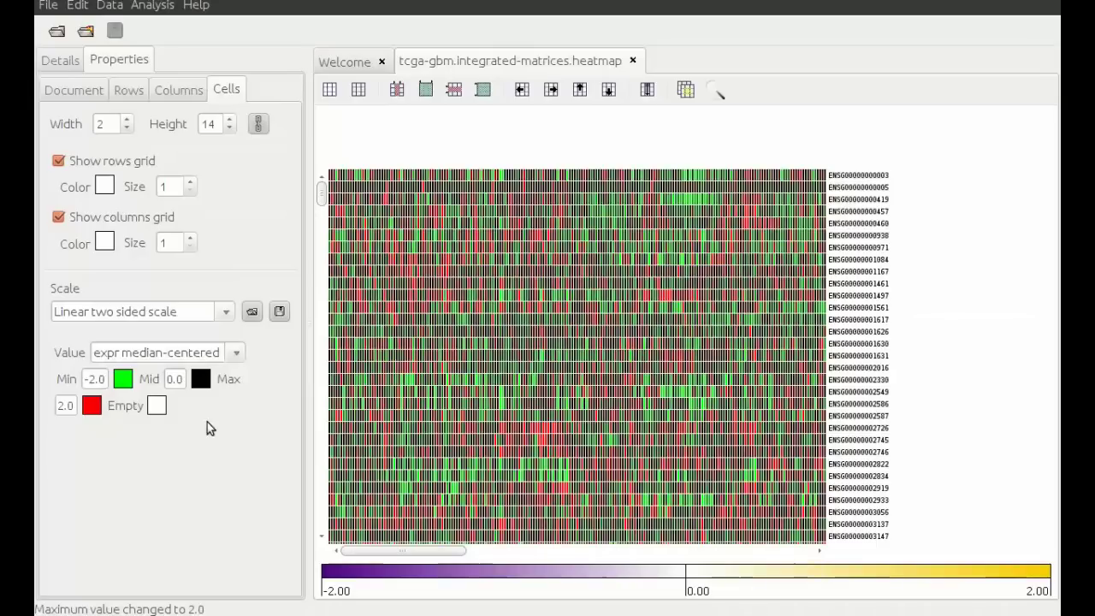
pyautogui.click(252, 312)
pyautogui.click(359, 274)
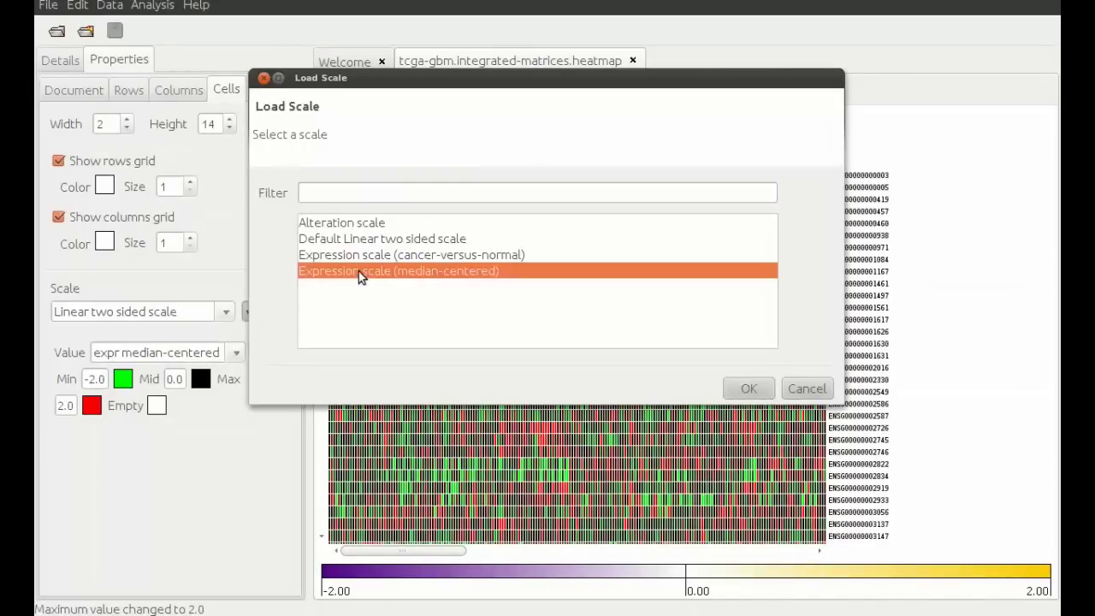
pyautogui.click(741, 393)
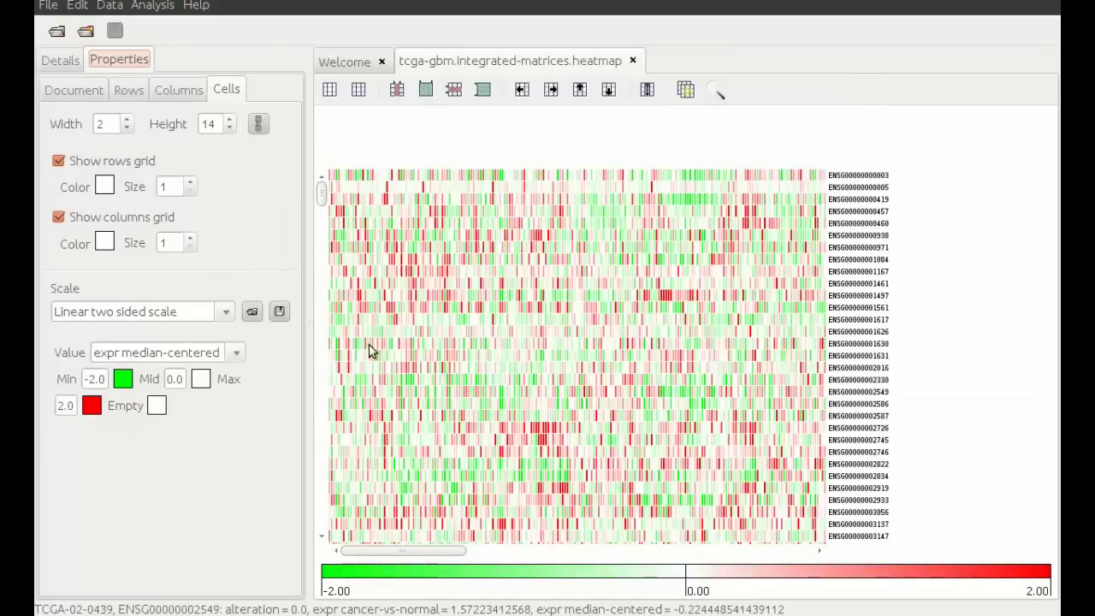
# Set the column header size to 20
pyautogui.click(174, 91)
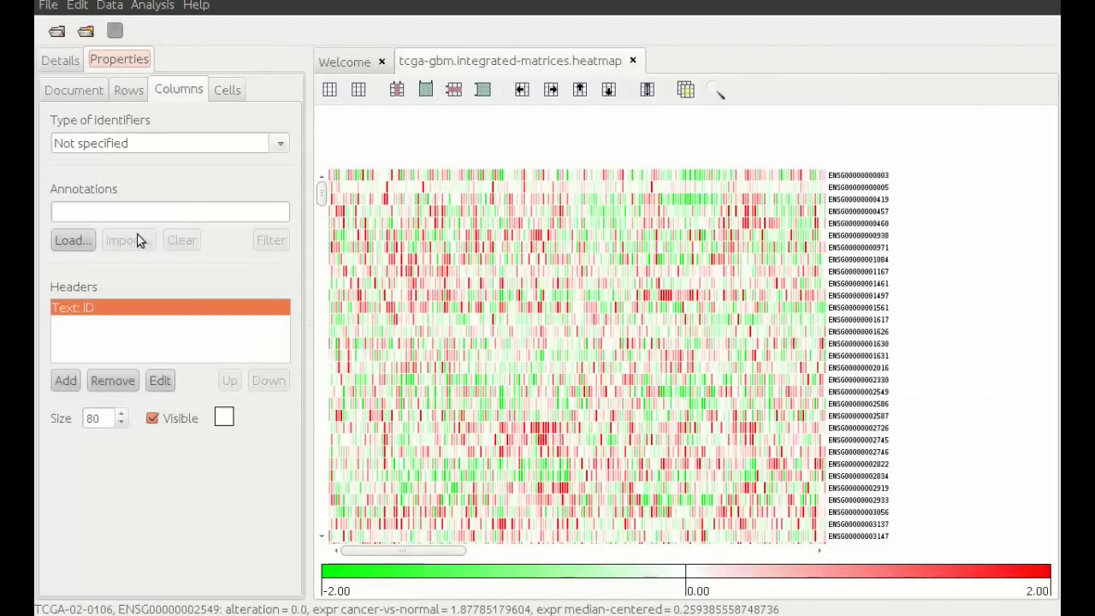
pyautogui.doubleClick(99, 418)
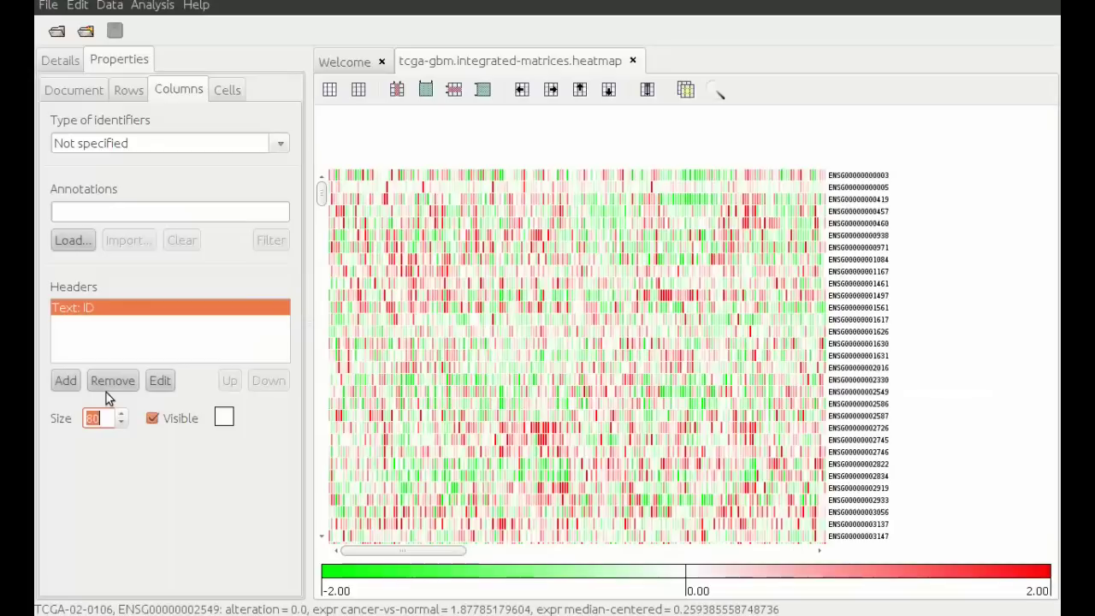
pyautogui.write('2')
pyautogui.press('Return')
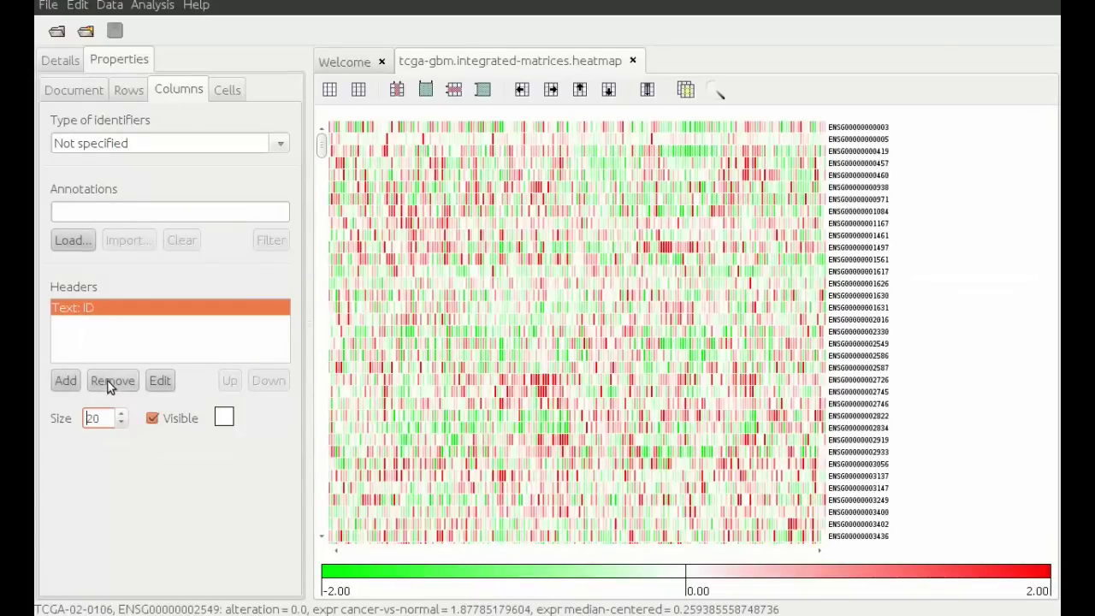
# Load ensg.ensemblv62.tsv as the row annotations file
pyautogui.click(140, 98)
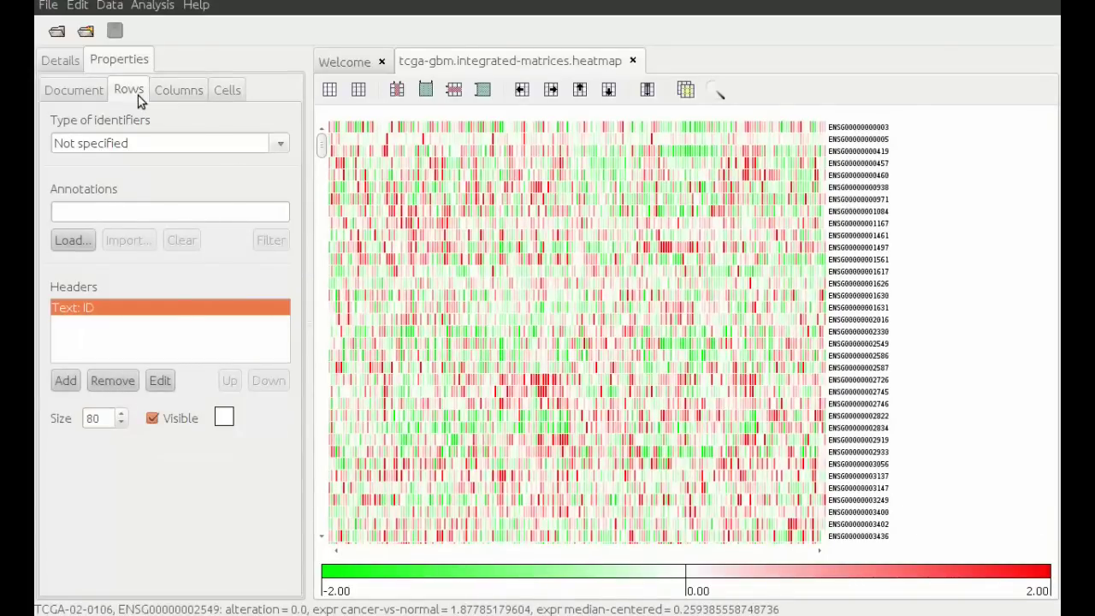
pyautogui.click(74, 239)
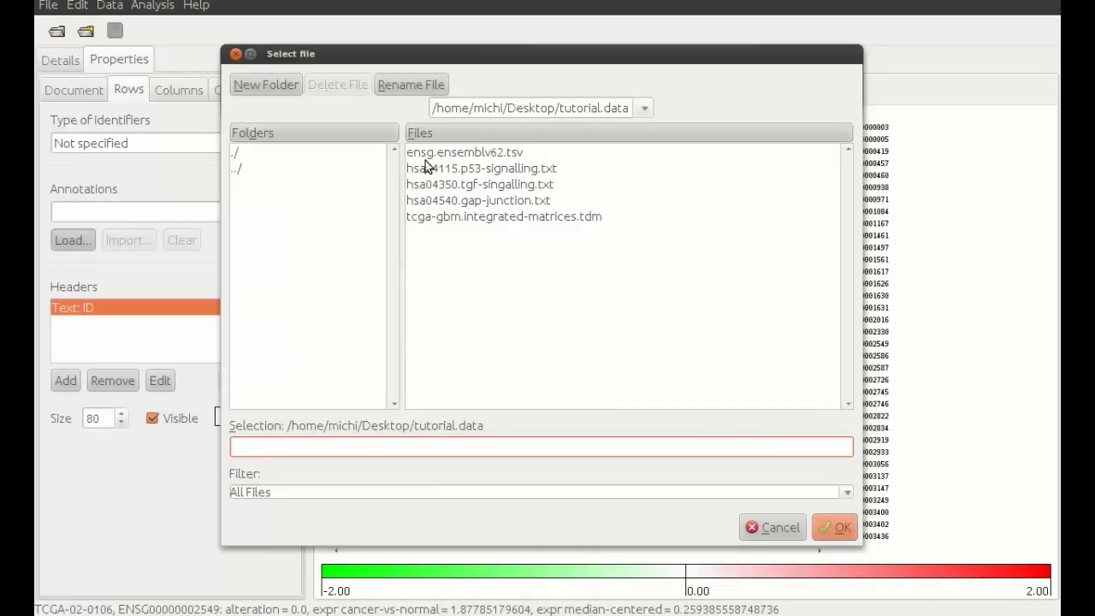
pyautogui.click(463, 154)
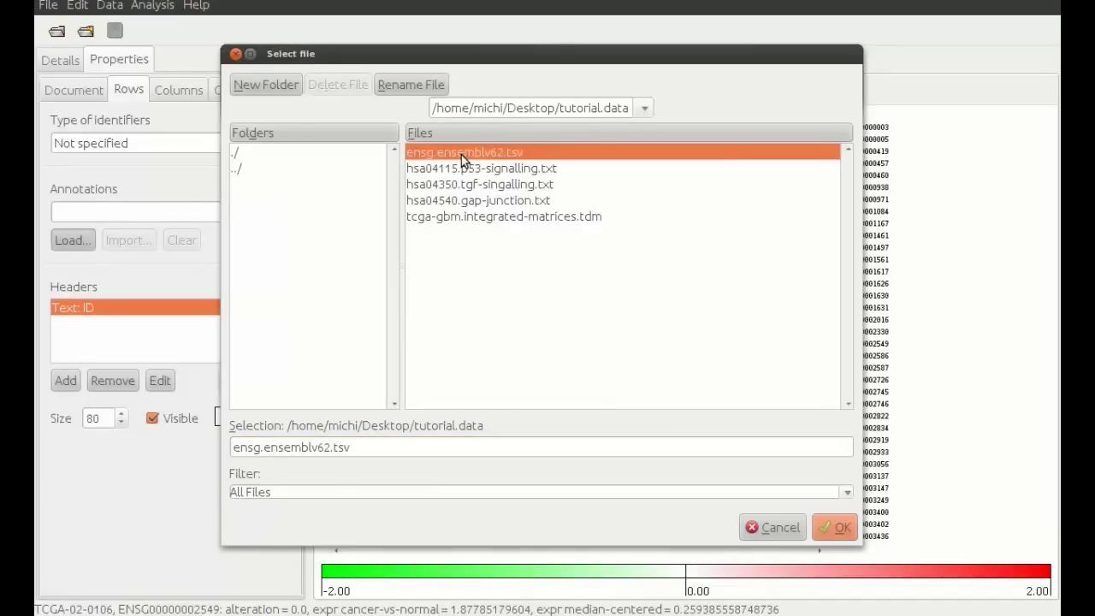
pyautogui.click(832, 528)
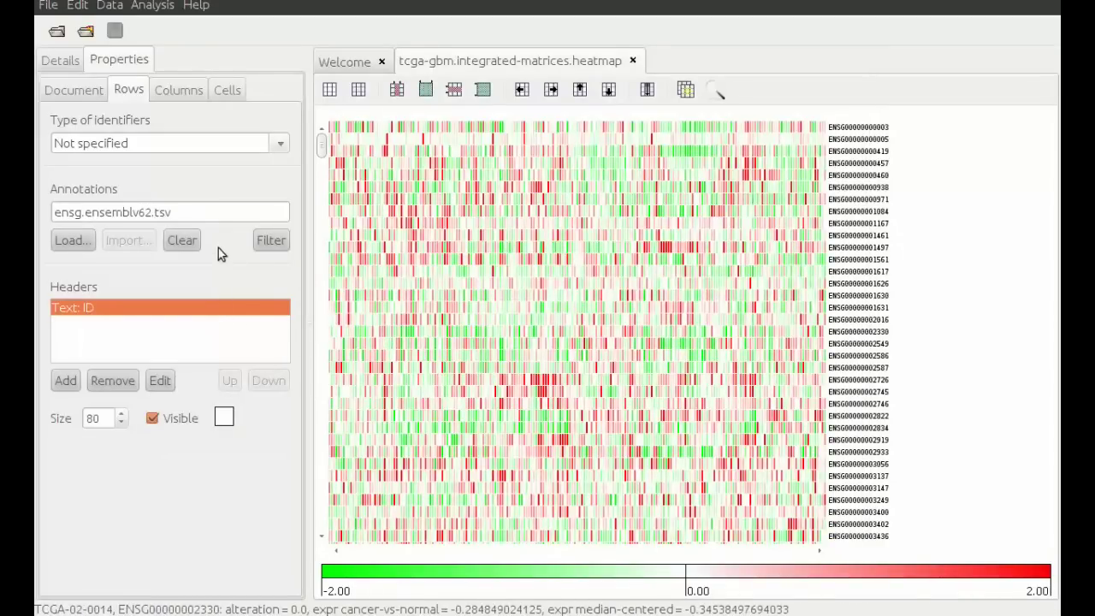
# Add a text-label row header based on the 'sym' annotation
pyautogui.click(64, 381)
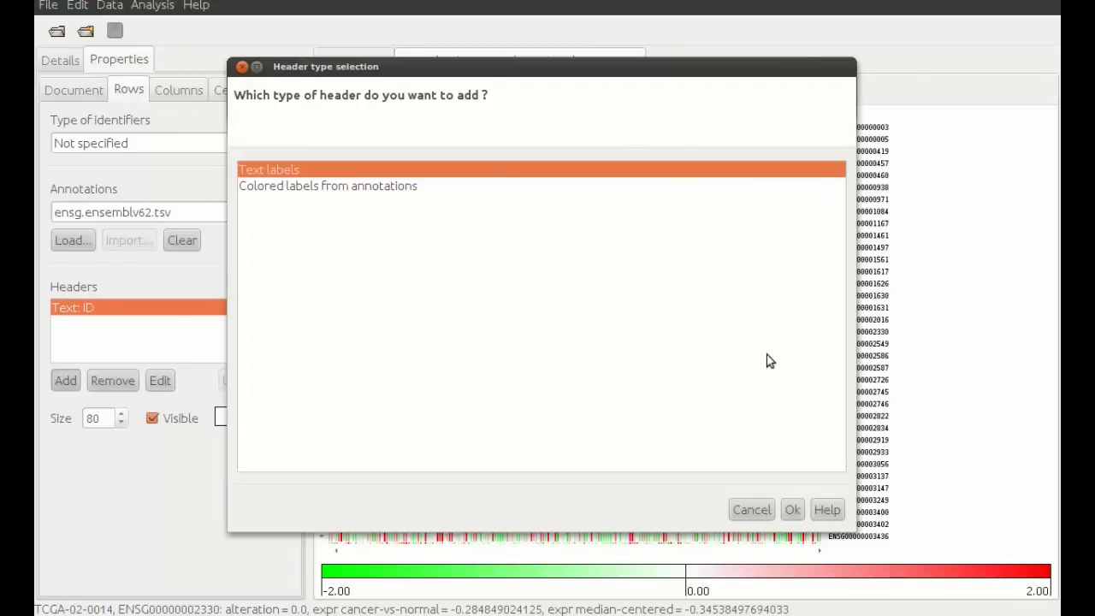
pyautogui.click(793, 509)
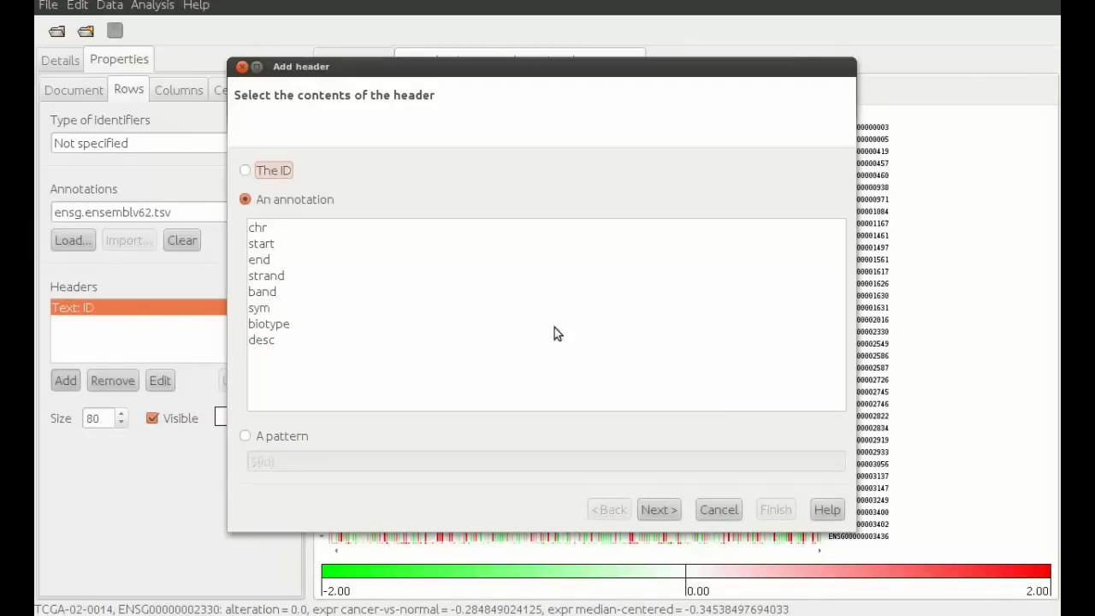
pyautogui.click(265, 309)
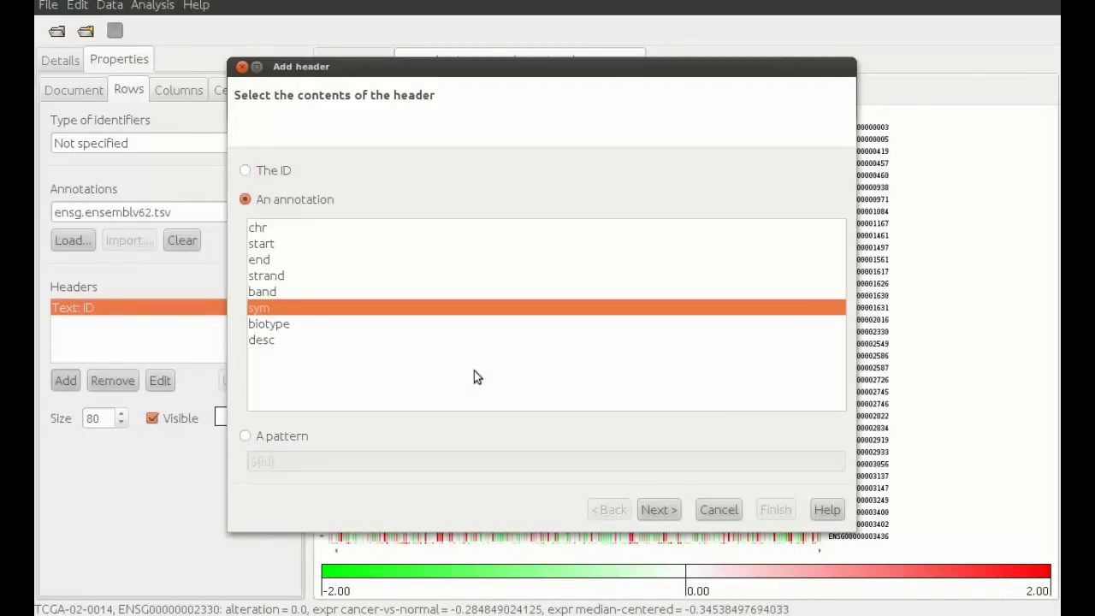
pyautogui.click(658, 510)
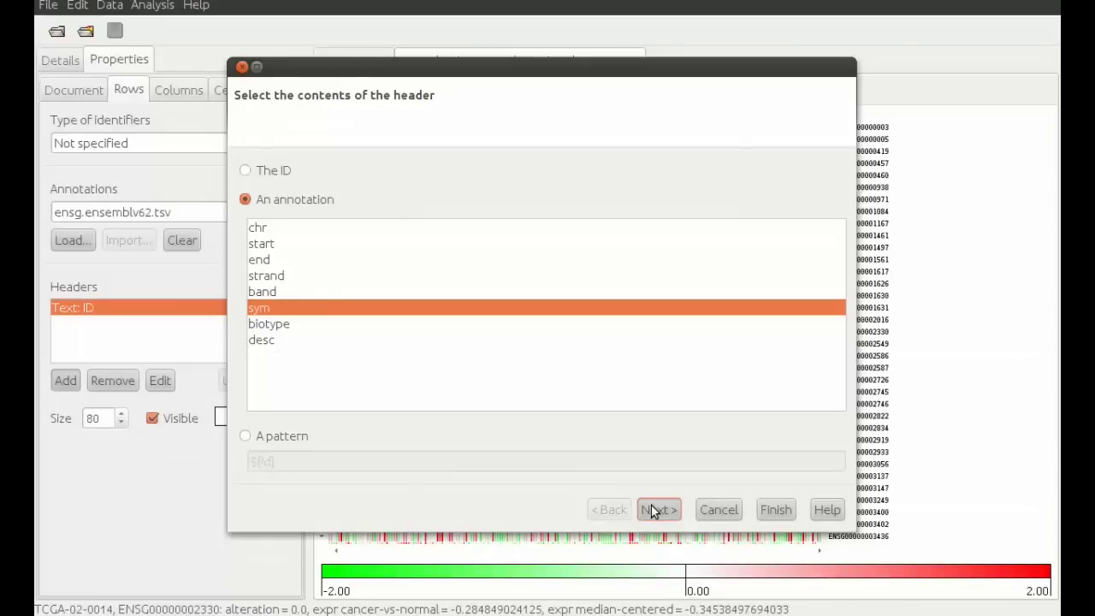
# Set the header font to Liberation Sans Bold, size 11
pyautogui.click(836, 174)
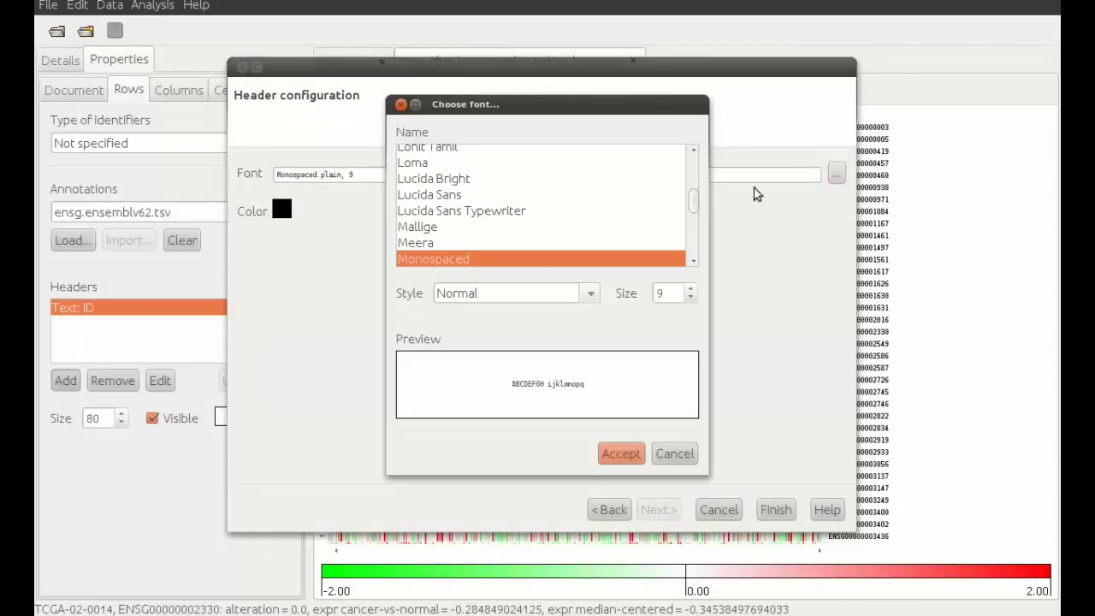
pyautogui.scroll(2, 470, 175)
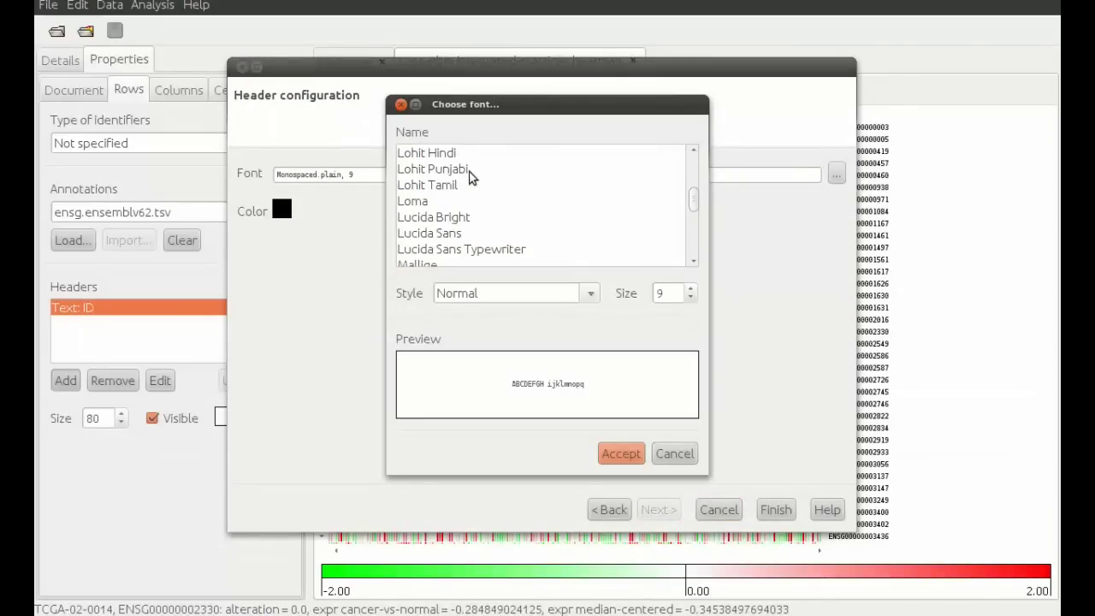
pyautogui.scroll(6, 471, 176)
pyautogui.click(470, 169)
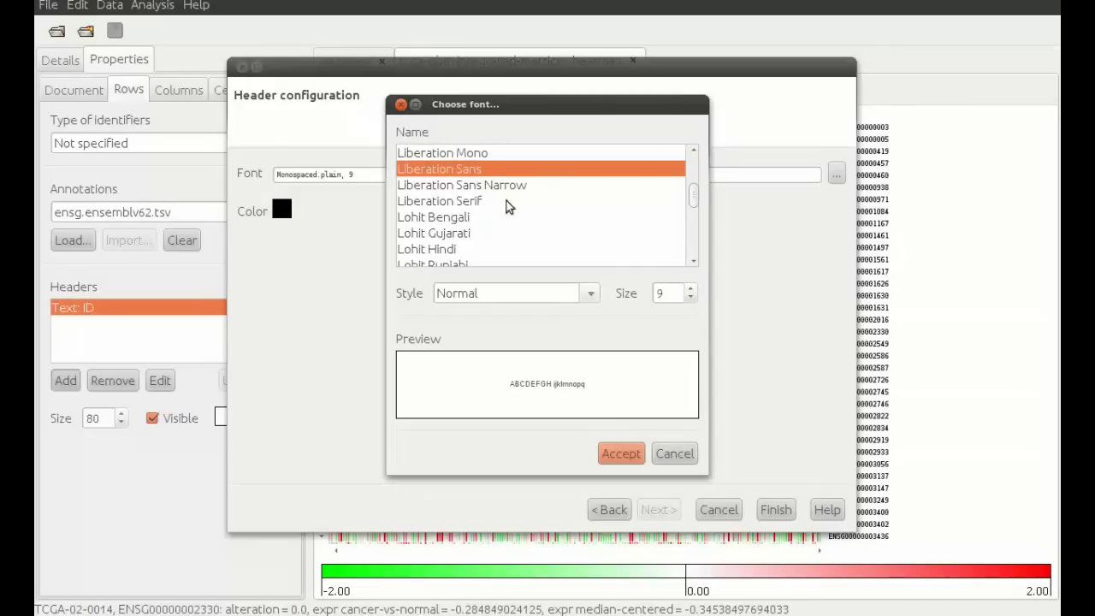
pyautogui.click(690, 290)
pyautogui.click(689, 289)
pyautogui.click(590, 294)
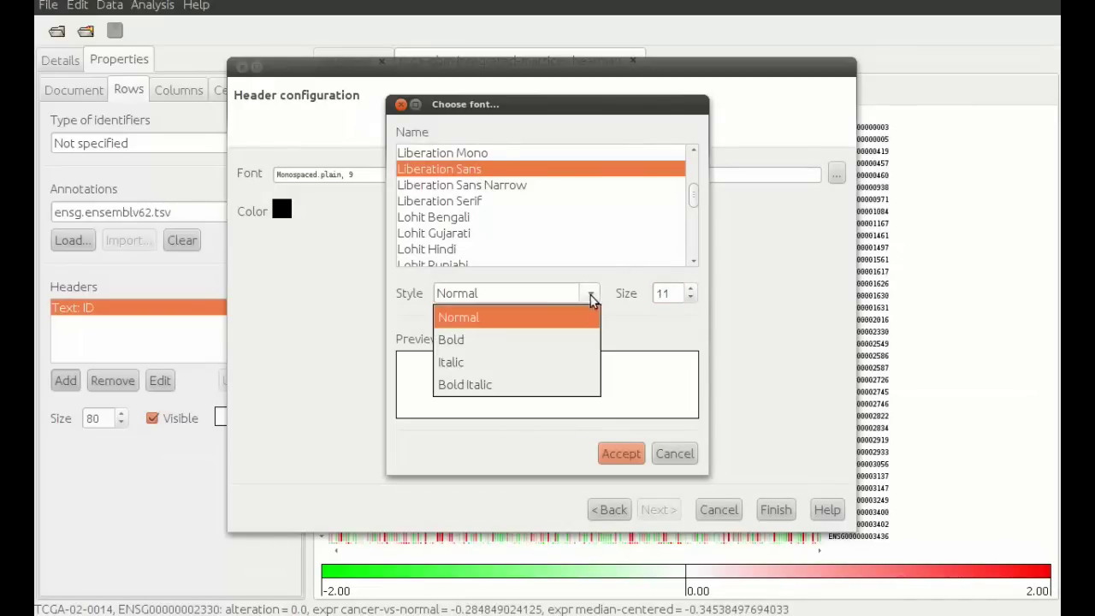
pyautogui.click(556, 340)
pyautogui.click(620, 453)
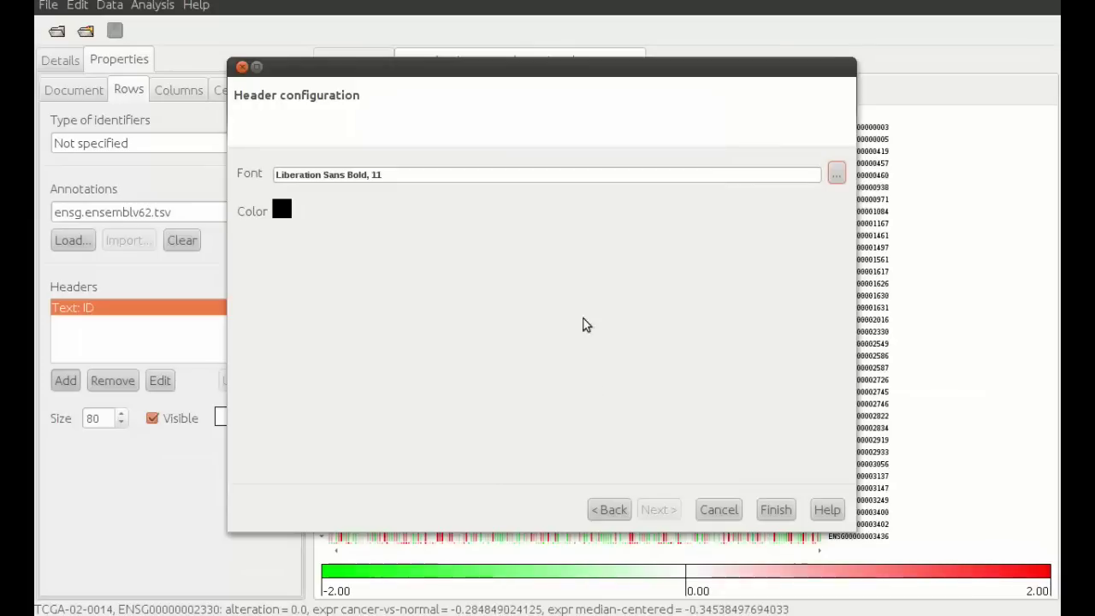
# Make the header text colour full-strength blue
pyautogui.click(282, 209)
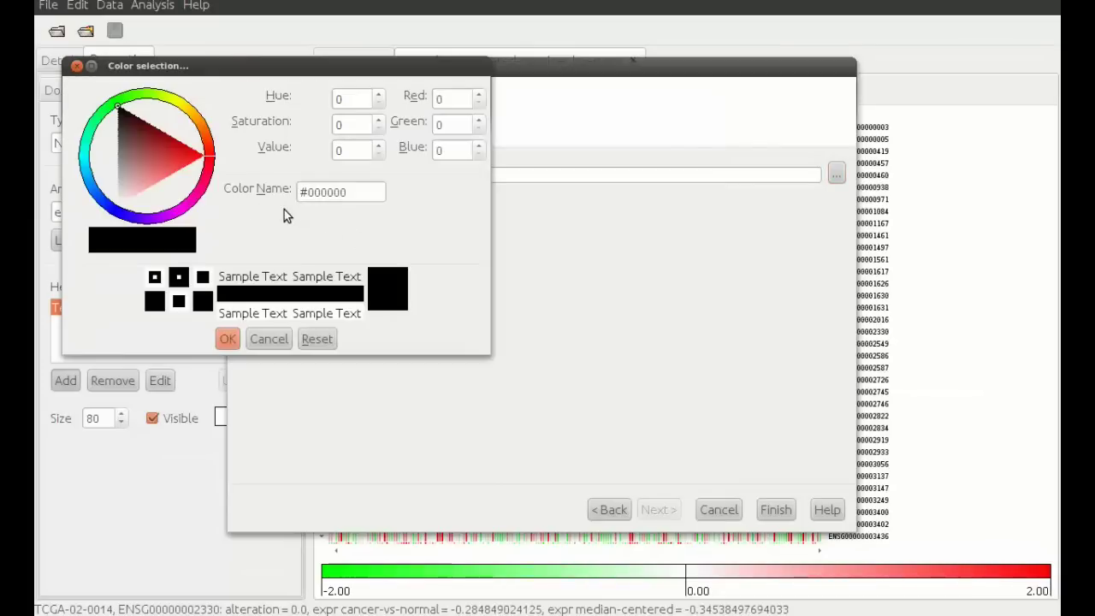
pyautogui.click(117, 220)
pyautogui.click(121, 206)
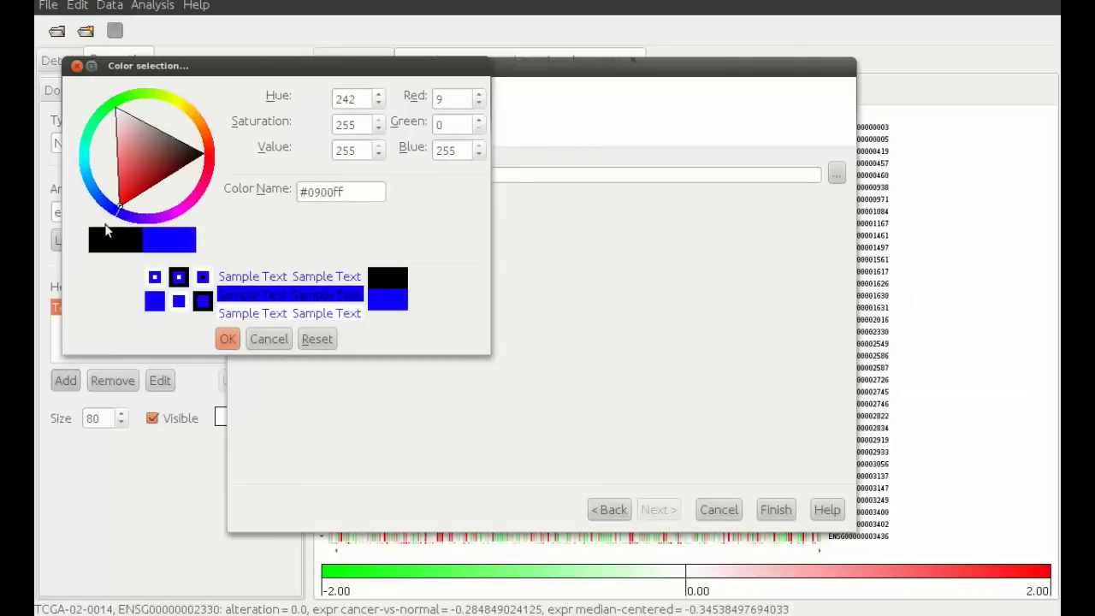
pyautogui.click(224, 339)
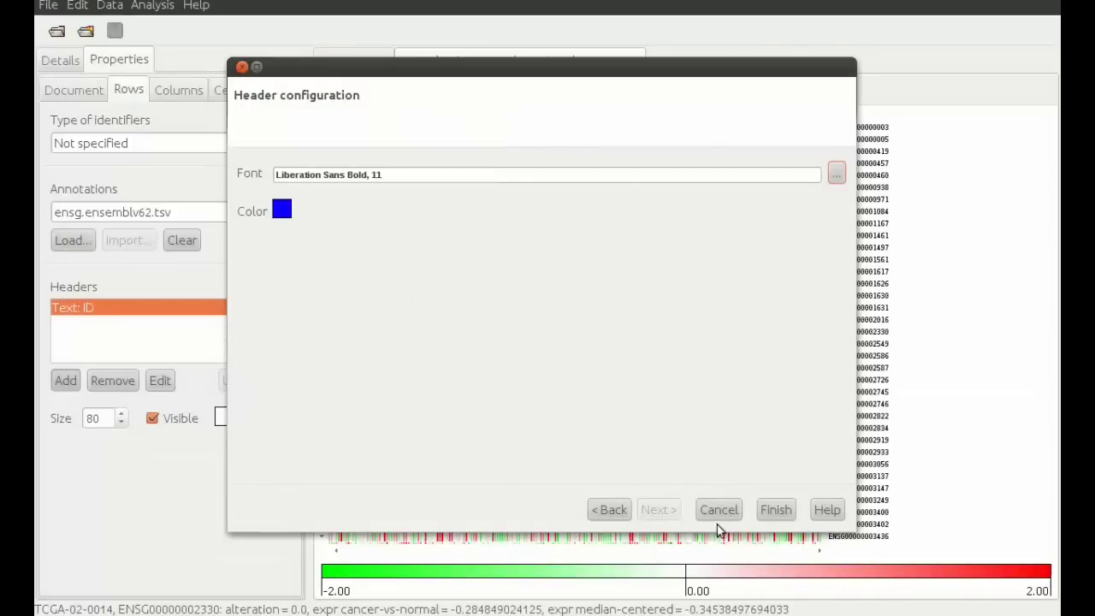
# Finish the 'Text: sym' header and move it up above the ID header
pyautogui.click(773, 510)
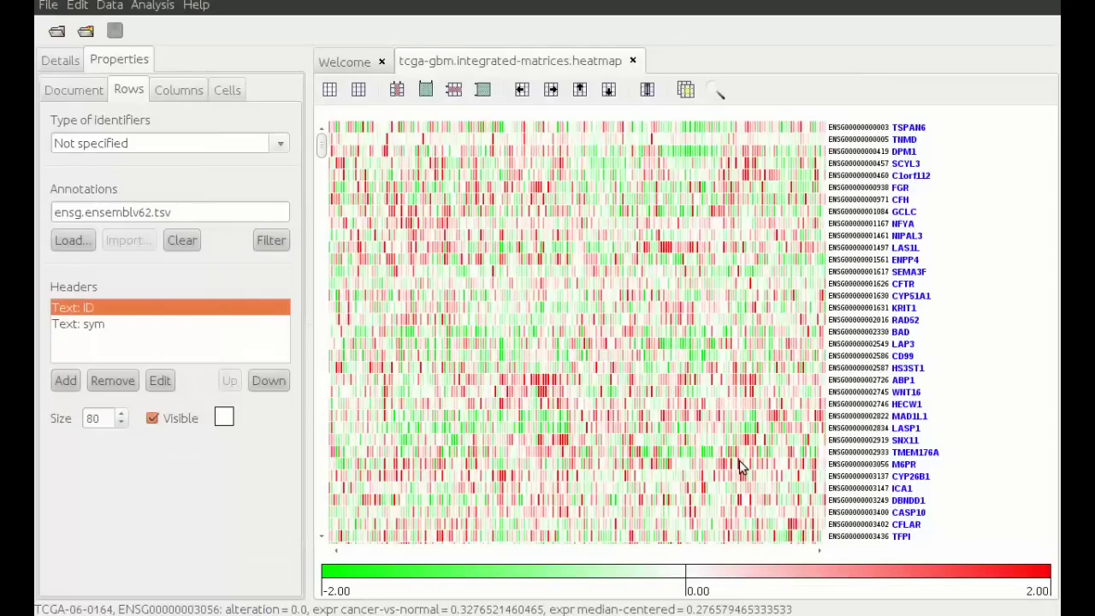
pyautogui.click(193, 324)
pyautogui.click(229, 382)
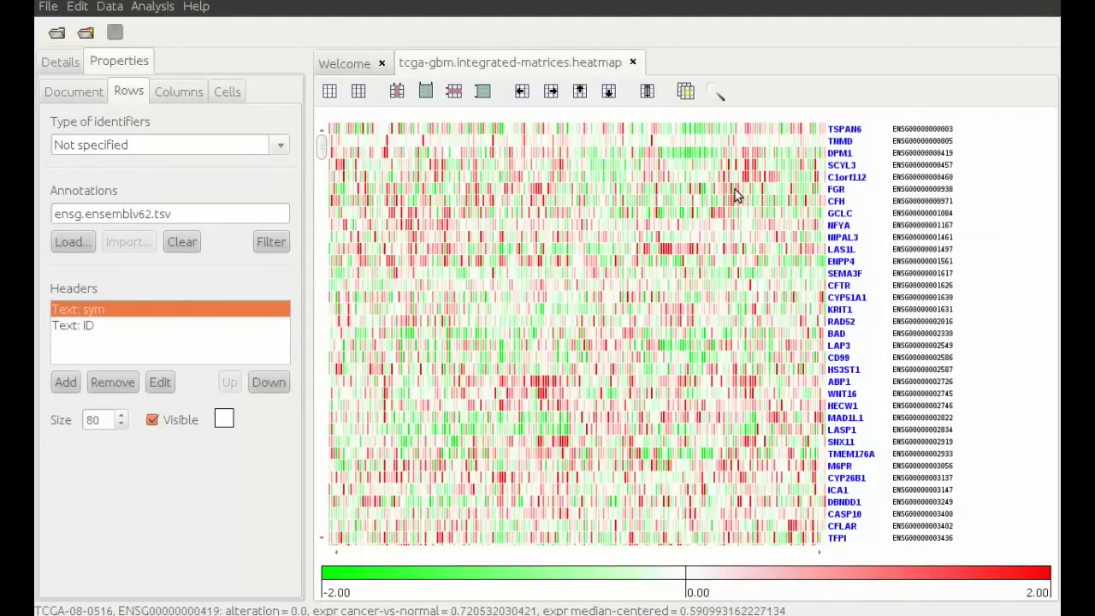
# Inspect a cell's values in the ABP1 row on the Details tab, stepping left across columns
pyautogui.click(556, 385)
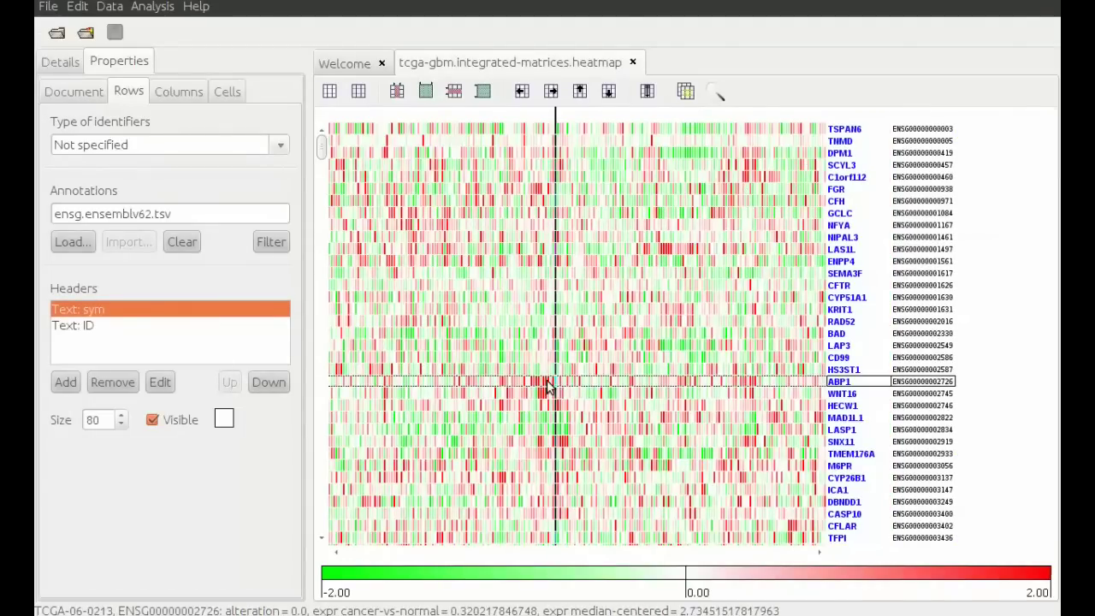
pyautogui.click(72, 65)
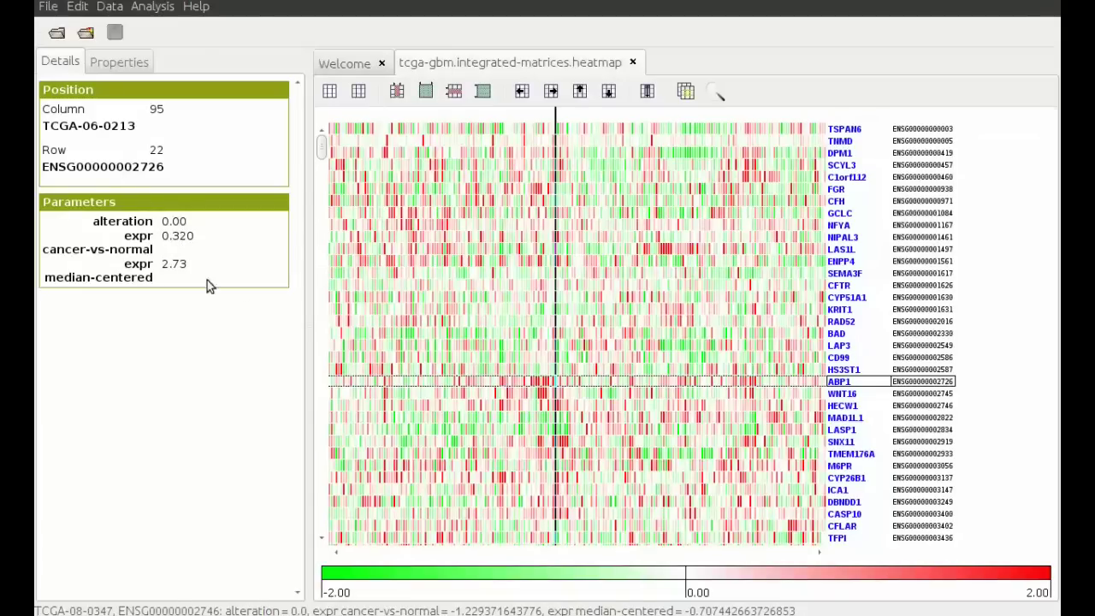
pyautogui.press('Left')
pyautogui.press('Left')
pyautogui.press('Left')
pyautogui.press('Left')
pyautogui.press('Left')
pyautogui.press('Left')
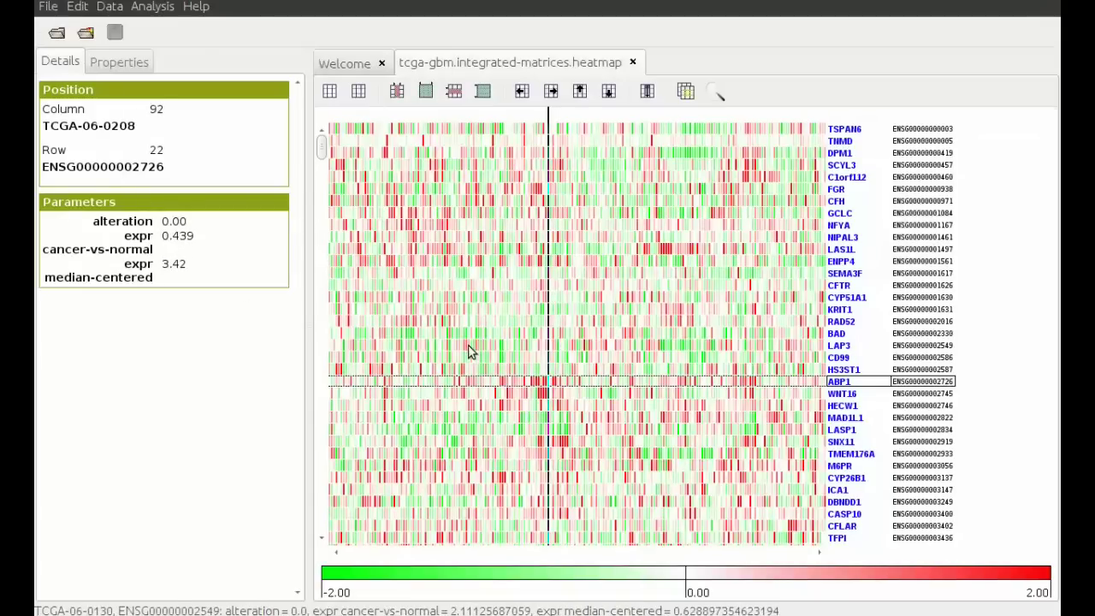
pyautogui.press('Left')
pyautogui.press('Left')
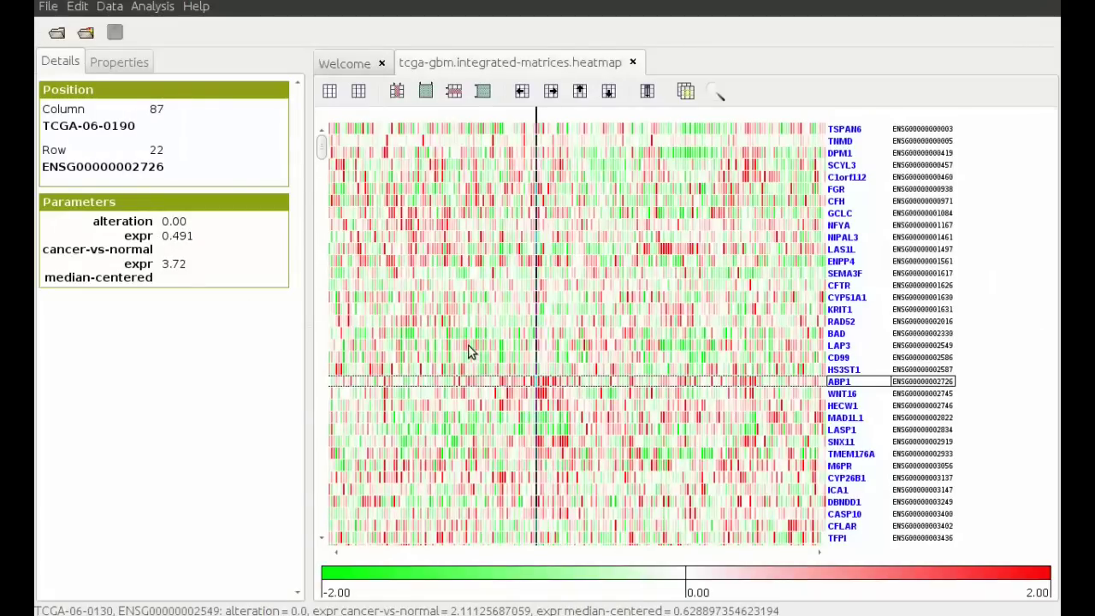
# Colour the heatmap cells by the 'alteration' value again
pyautogui.click(141, 66)
pyautogui.click(245, 90)
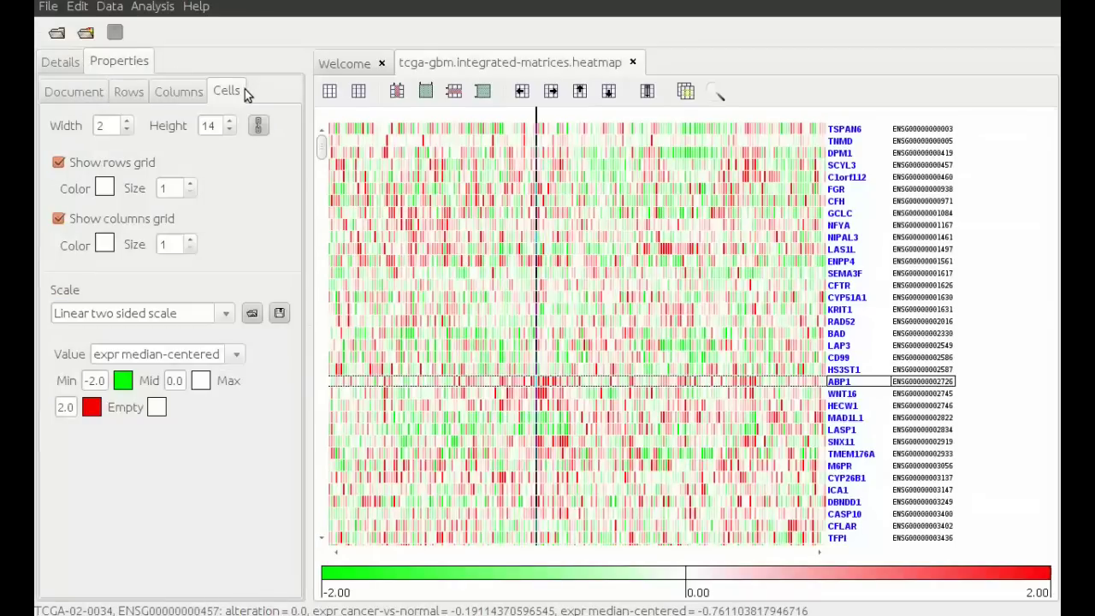
pyautogui.click(243, 356)
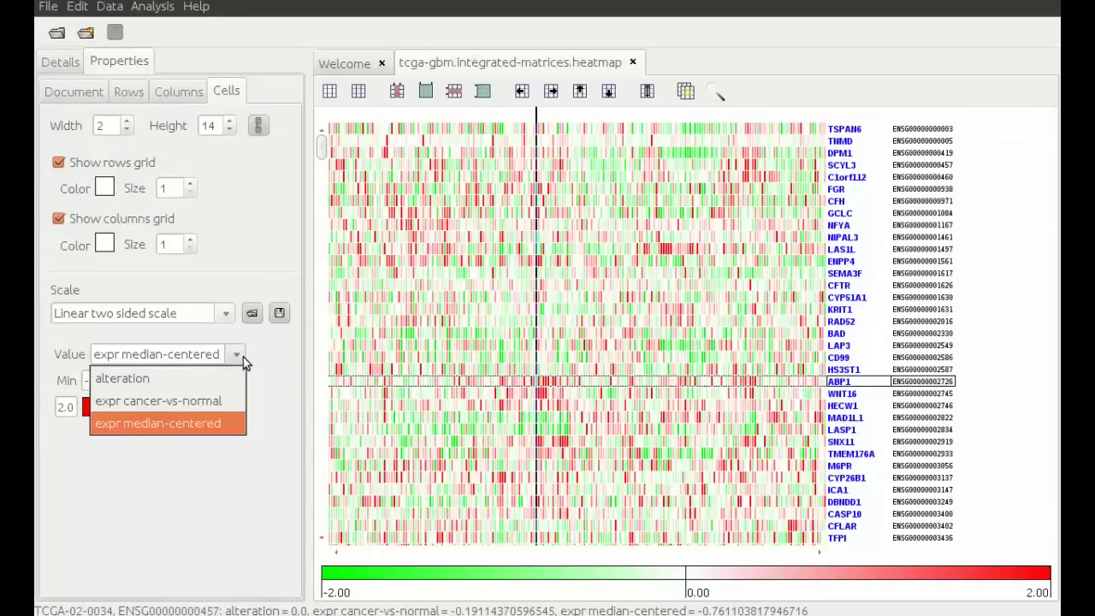
pyautogui.click(238, 378)
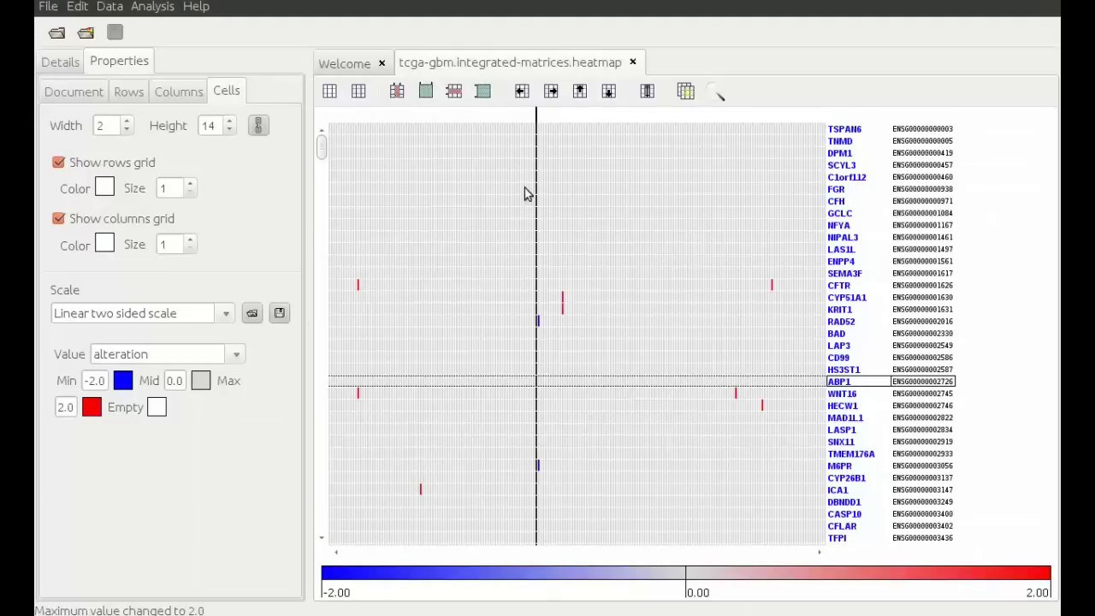
# Search for 'cdkn2a' to bring up the CDKN2A row
pyautogui.click(714, 93)
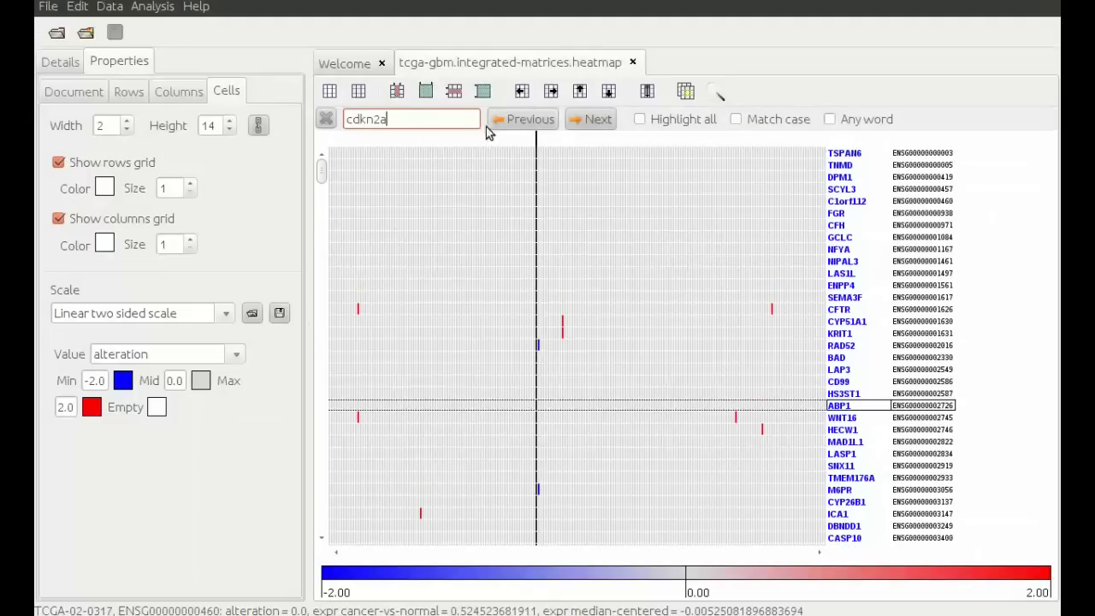
pyautogui.press('Return')
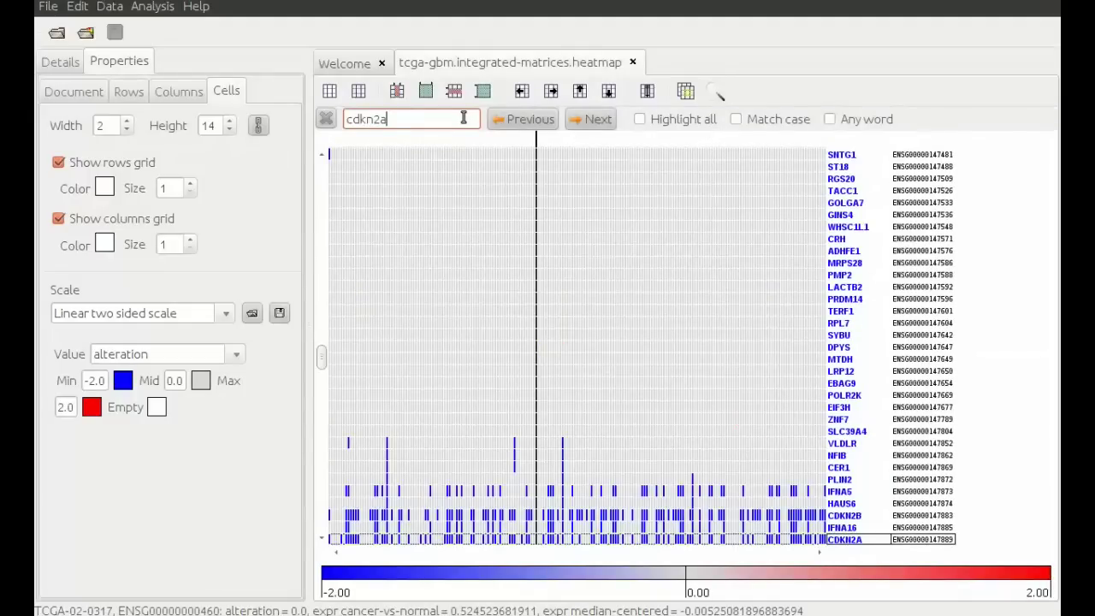
pyautogui.scroll(-1, 796, 452)
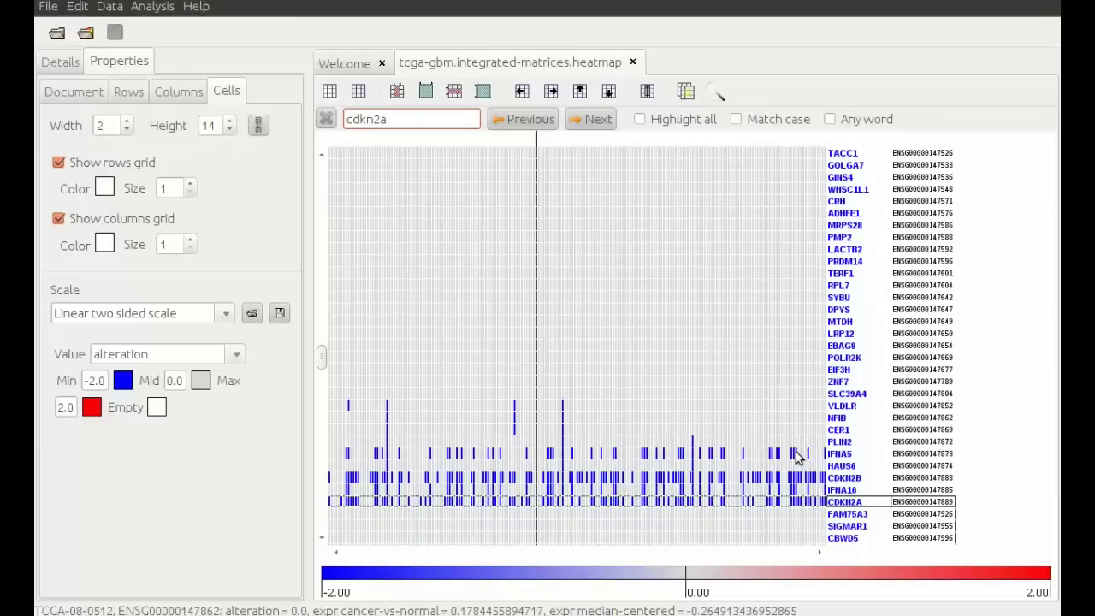
pyautogui.scroll(-1, 851, 476)
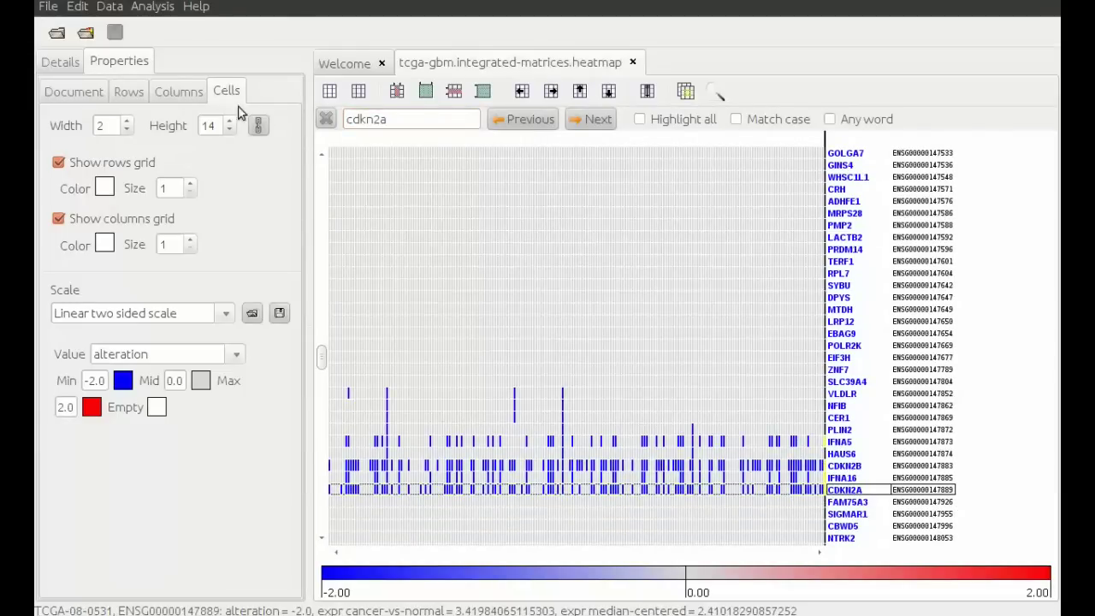
# Inspect alteration values across sample columns in the CDKN2A and CDKN2B rows
pyautogui.click(66, 64)
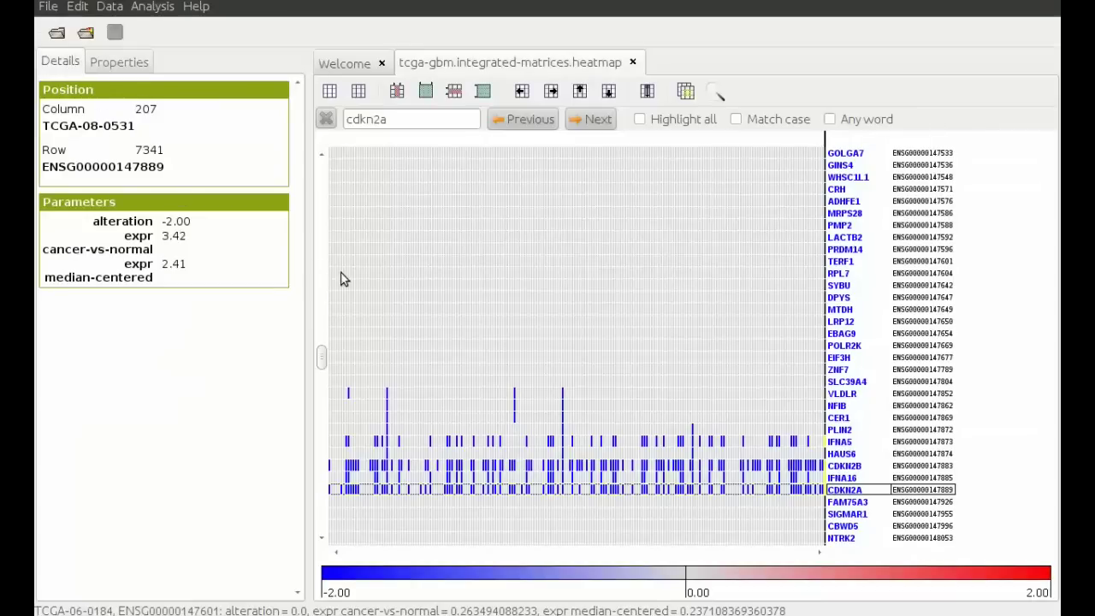
pyautogui.press('Left')
pyautogui.press('Left')
pyautogui.press('Left')
pyautogui.press('Left')
pyautogui.press('Left')
pyautogui.press('Left')
pyautogui.press('Left')
pyautogui.press('Left')
pyautogui.press('Left')
pyautogui.press('Left')
pyautogui.press('Left')
pyautogui.press('Left')
pyautogui.press('Left')
pyautogui.press('Left')
pyautogui.press('Left')
pyautogui.press('Left')
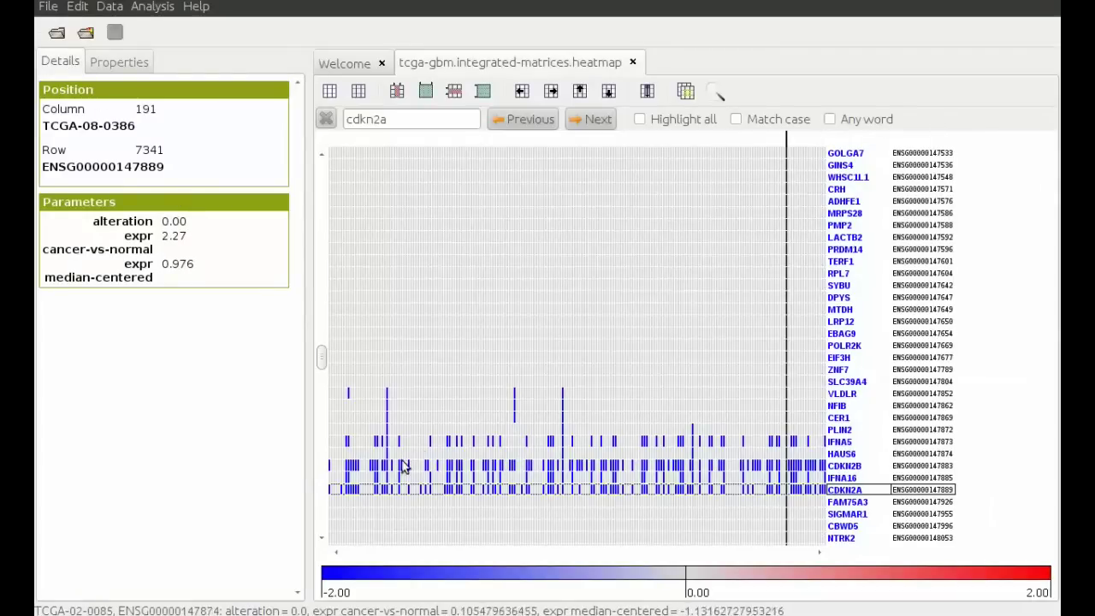
pyautogui.click(353, 466)
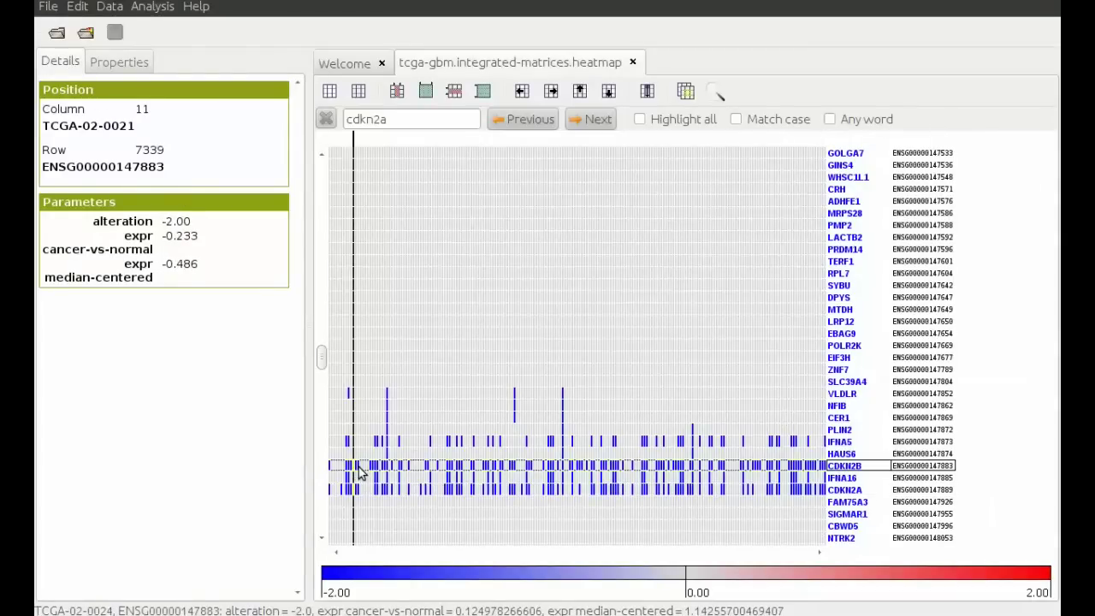
pyautogui.press('Left')
pyautogui.press('Left')
pyautogui.press('Left')
pyautogui.press('Right')
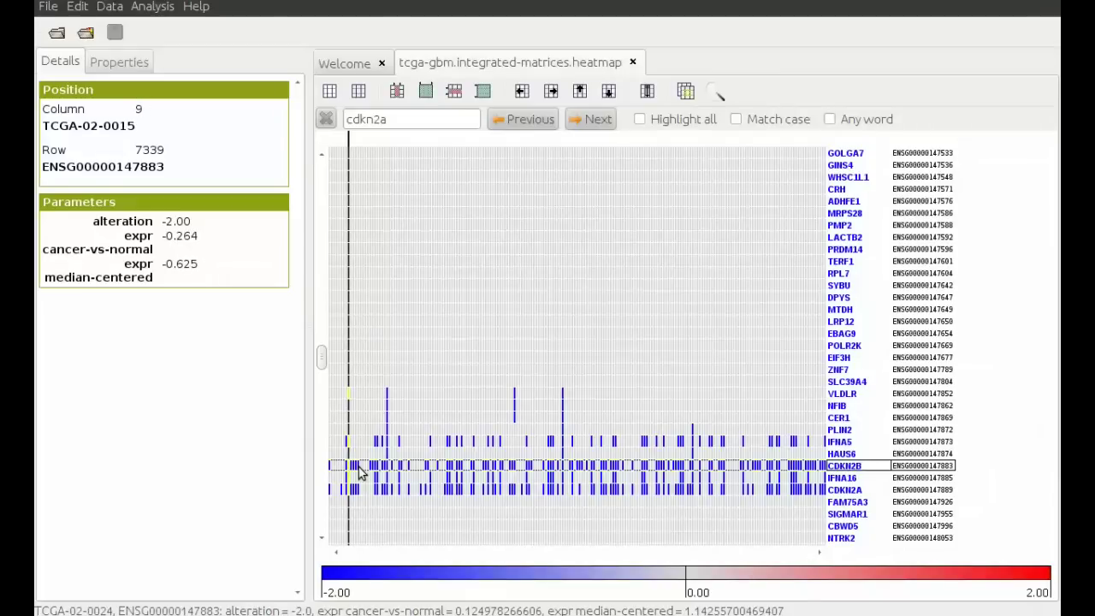
pyautogui.click(129, 64)
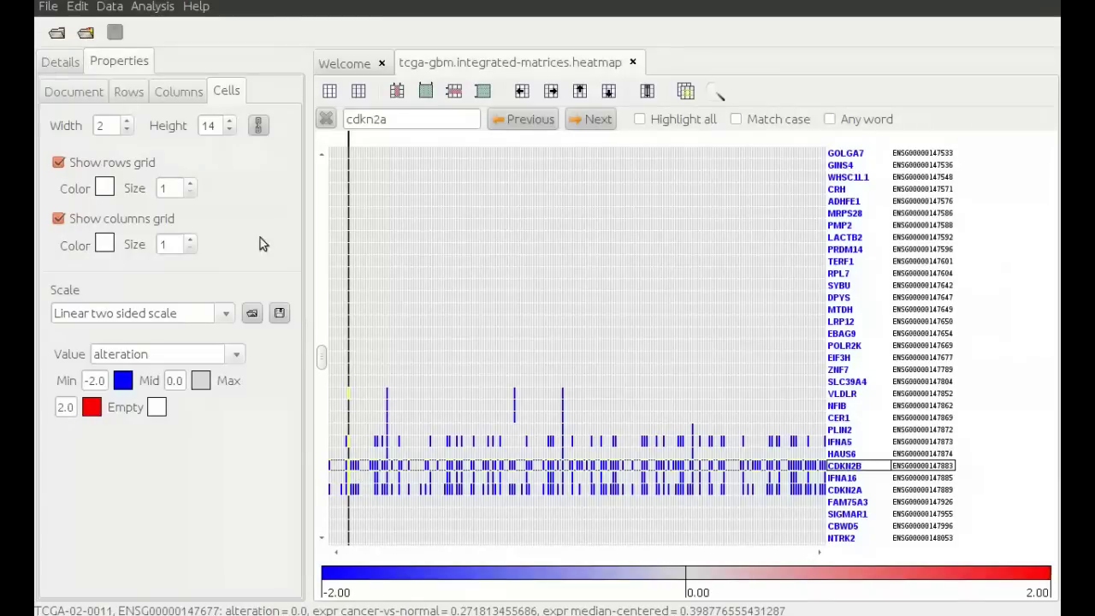
# Colour cells by 'expr cancer-vs-normal', then inspect CDKN2A cells, including sample TCGA-02-0016, in Details
pyautogui.click(237, 355)
pyautogui.click(232, 394)
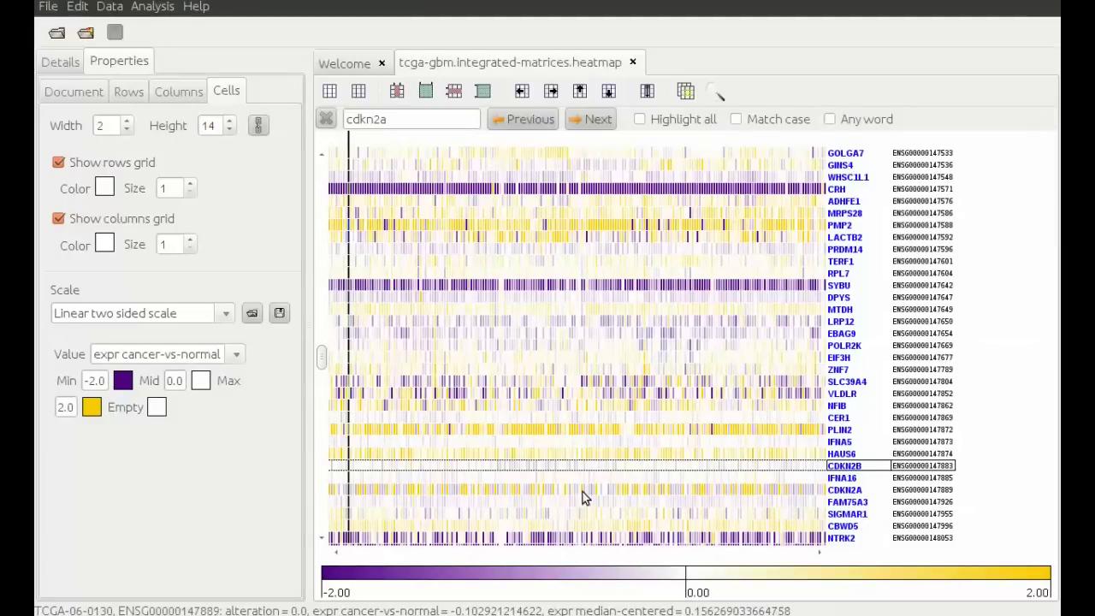
pyautogui.click(712, 493)
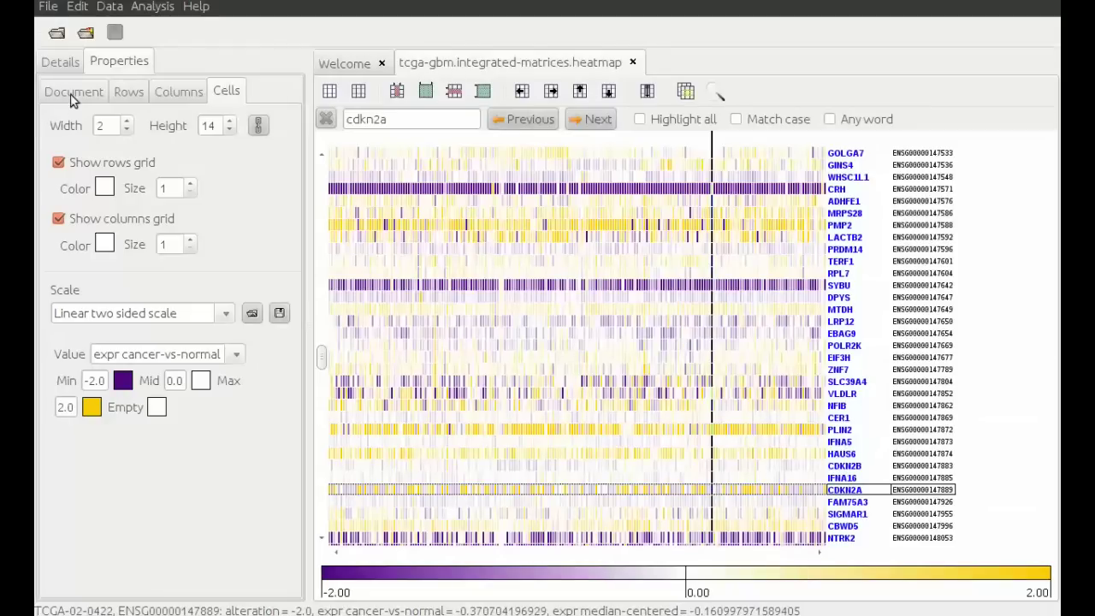
pyautogui.click(69, 66)
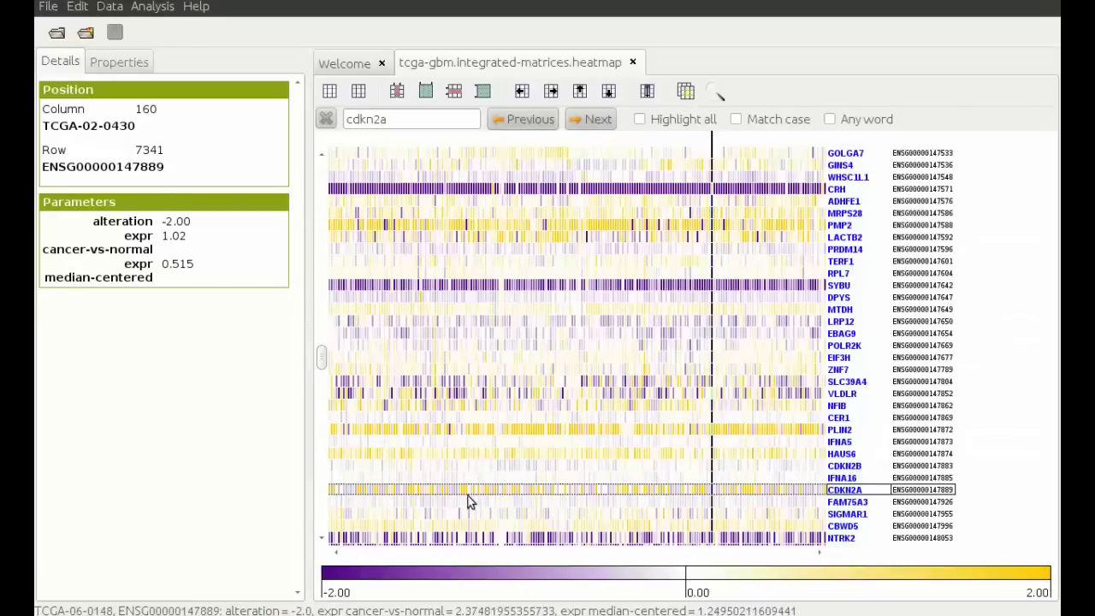
pyautogui.click(351, 491)
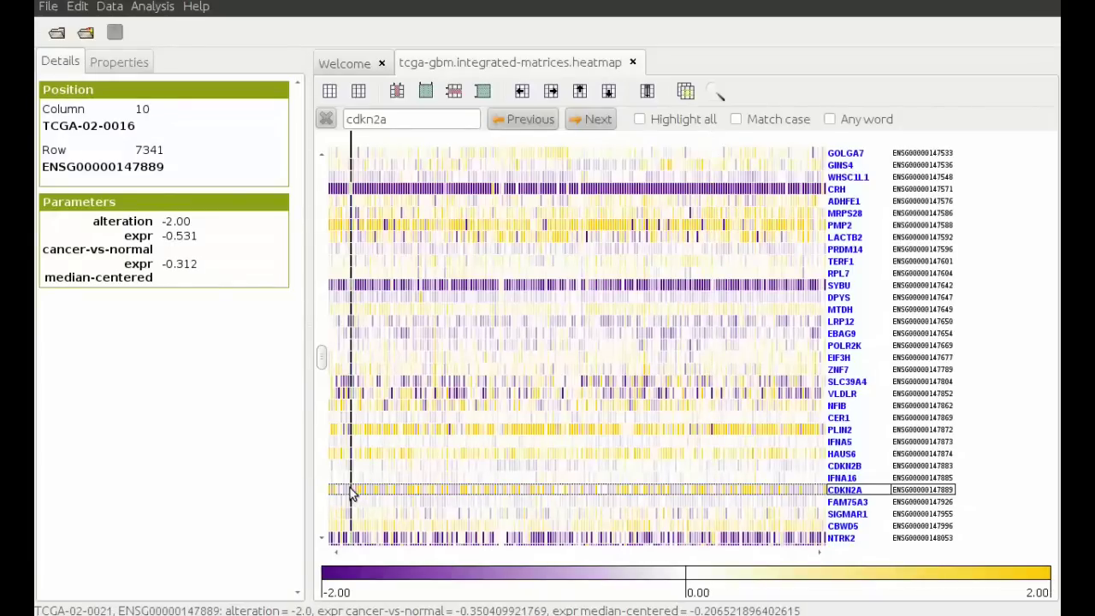